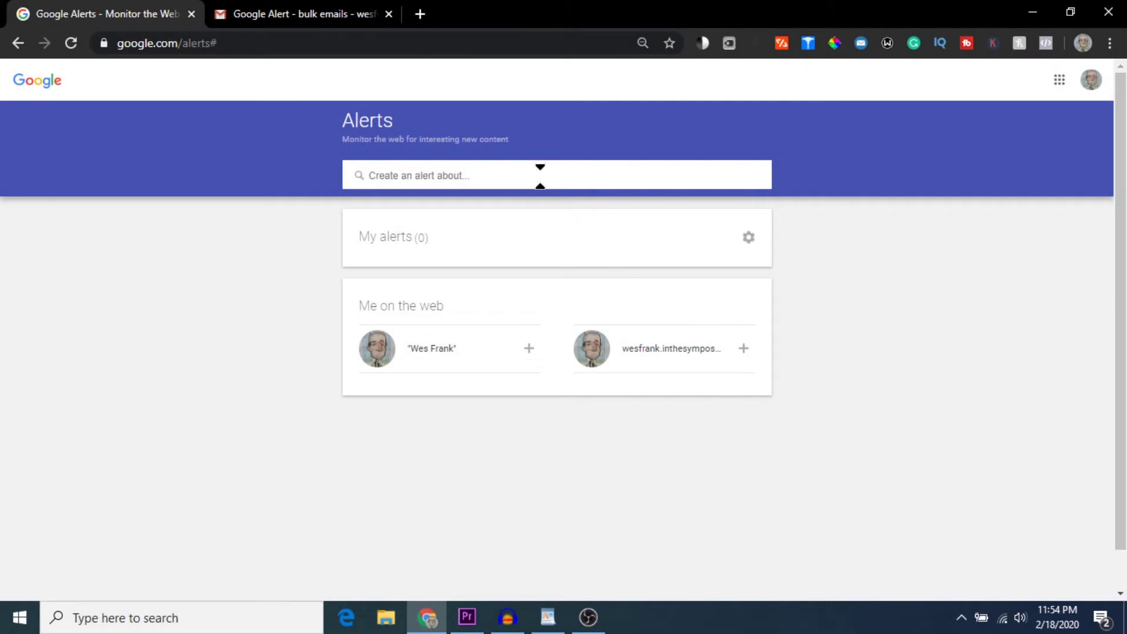
# - Enter 'UA curry 7' as a new alert topic and scroll through its preview
pyautogui.click(540, 177)
pyautogui.write('UA cu')
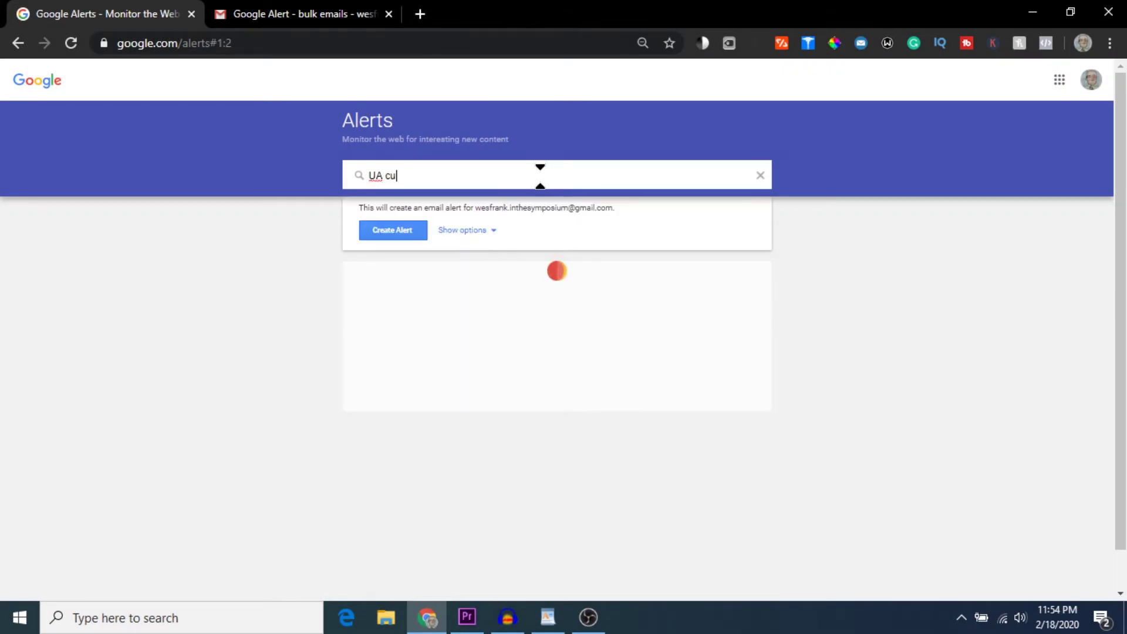
pyautogui.write('rry 7')
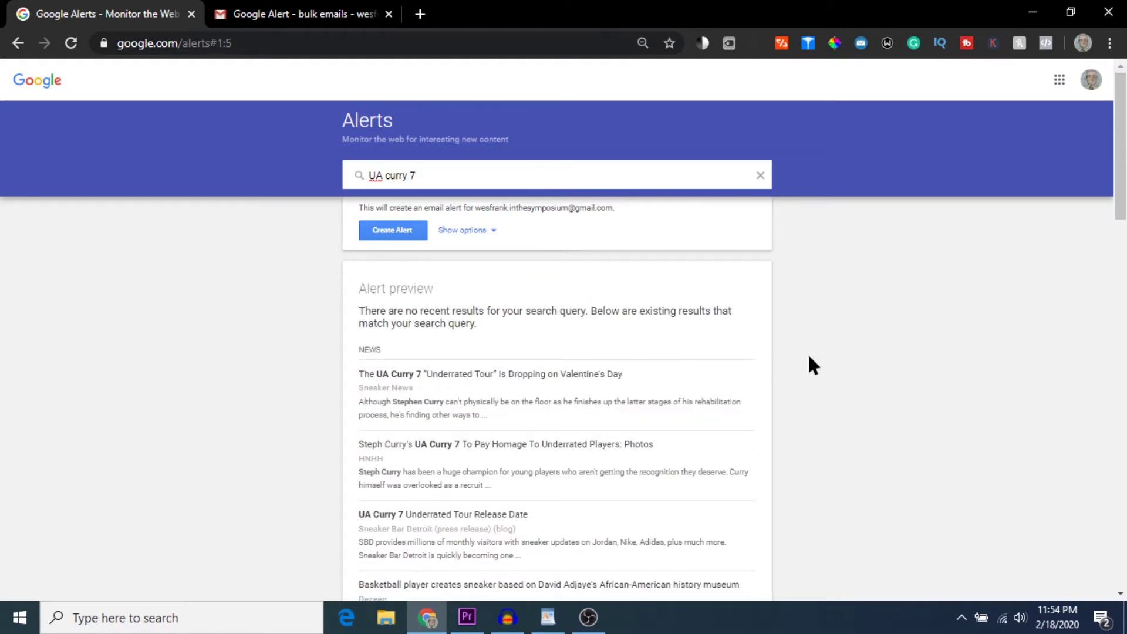
pyautogui.scroll(-2, 1119, 214)
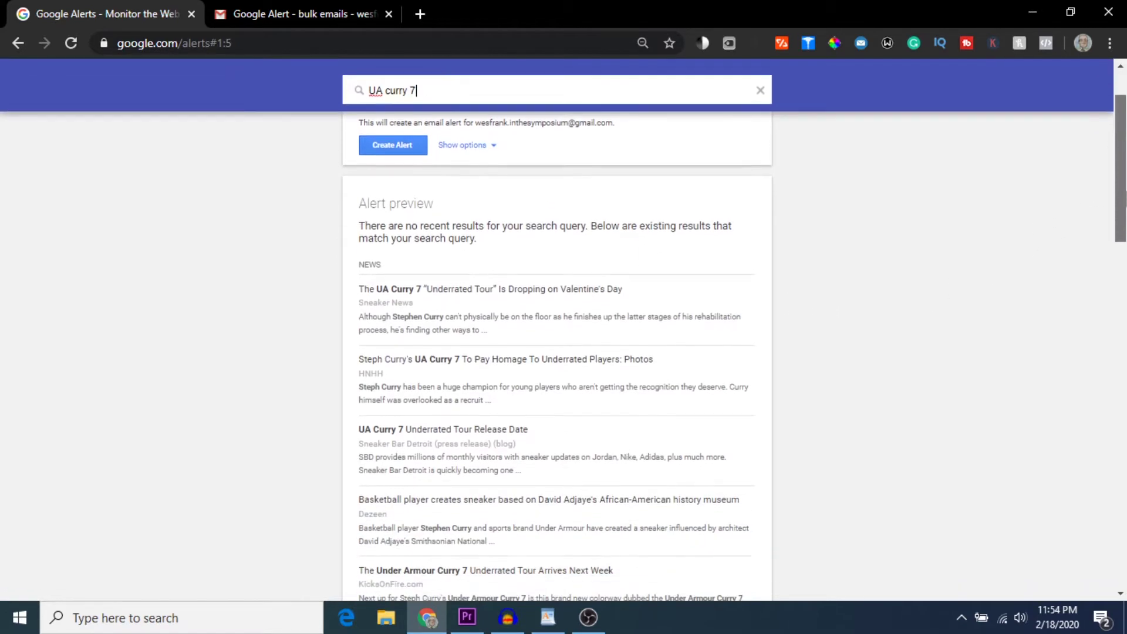
pyautogui.moveTo(1125, 205); pyautogui.dragTo(1125, 165)
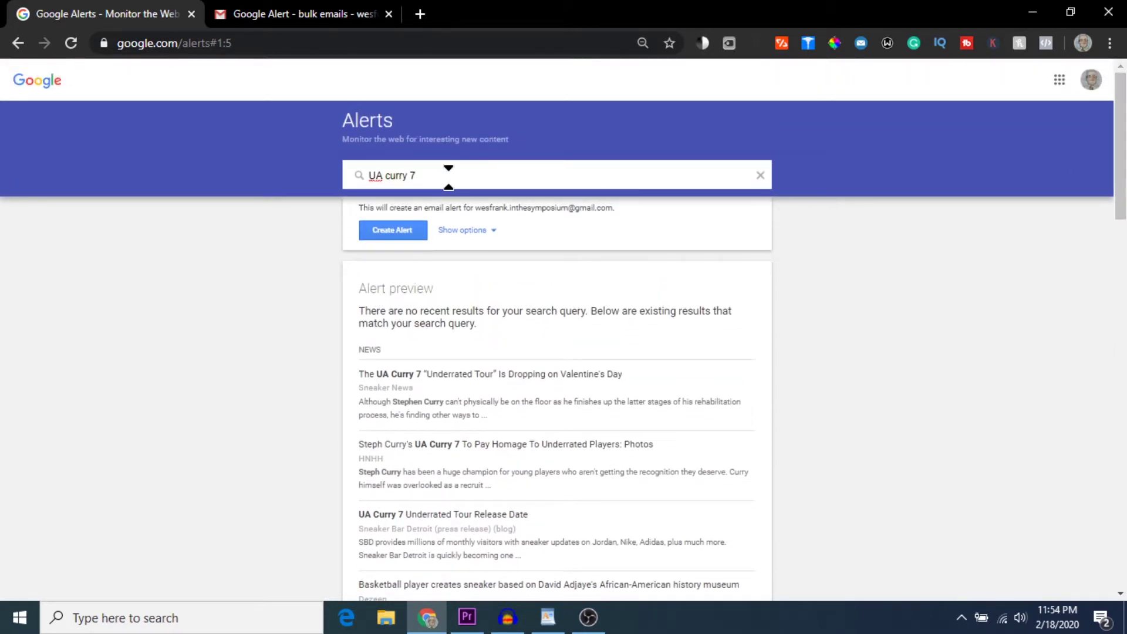
# - Change the query to 'UA curry collection' and review its matching results
pyautogui.write('tion')
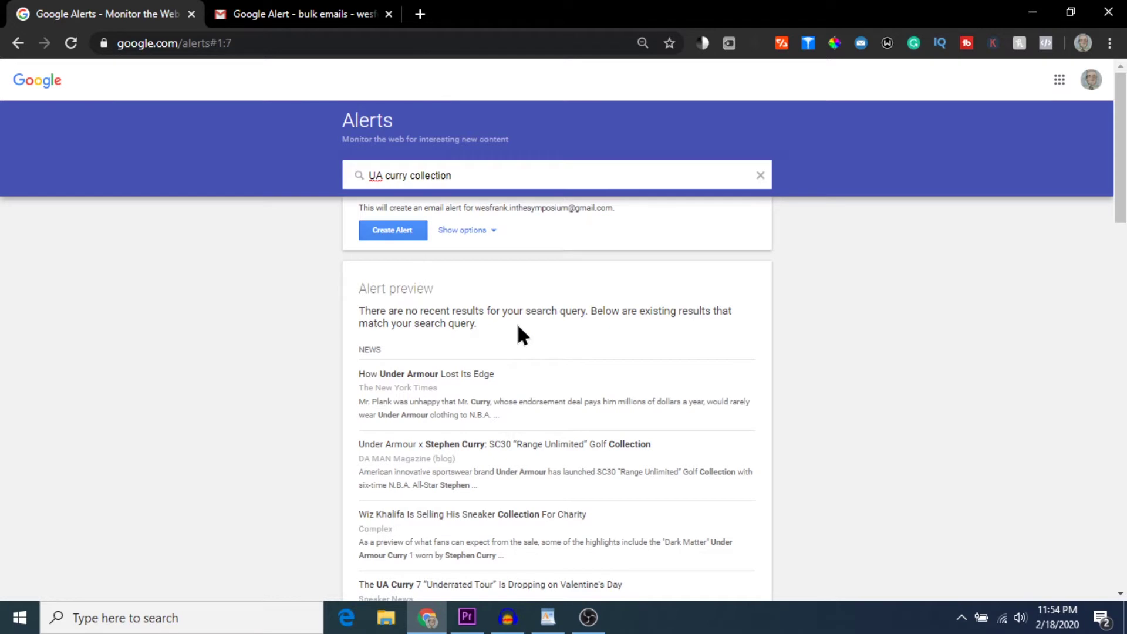
pyautogui.scroll(-3, 518, 329)
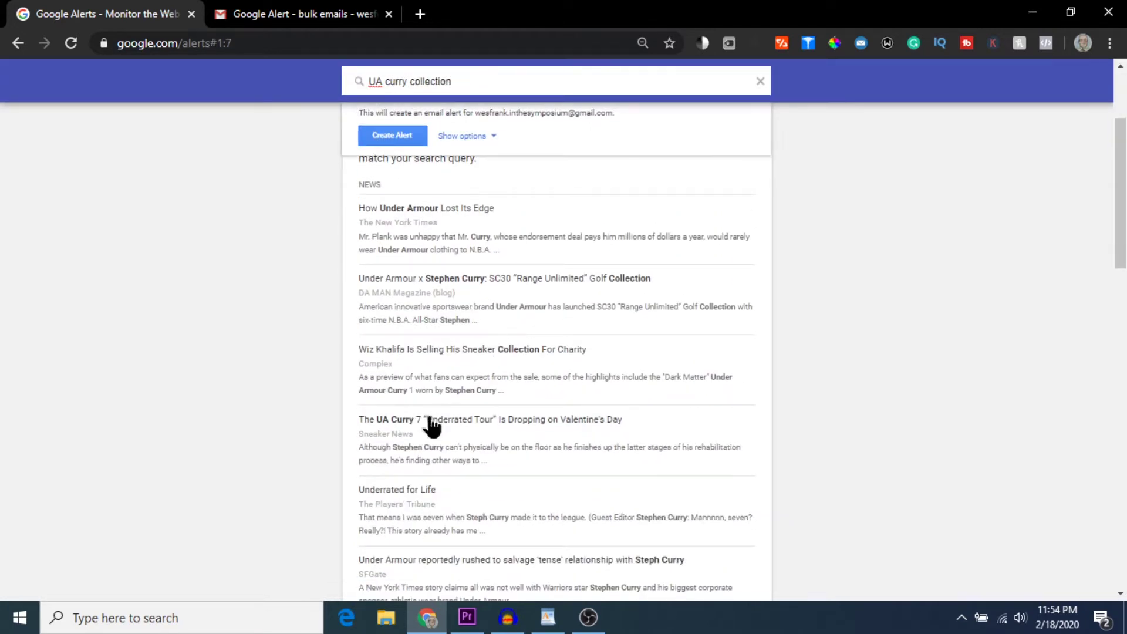
pyautogui.scroll(-2, 399, 453)
pyautogui.scroll(5, 395, 455)
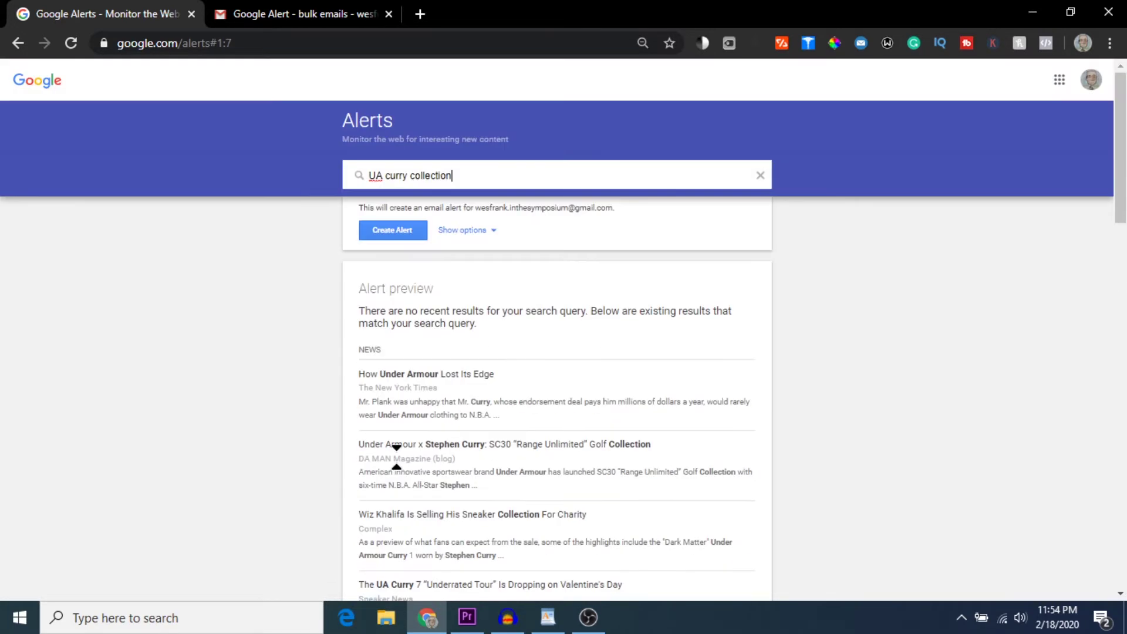
# - Expand the alert options and set How often to 'At most once a week' and Sources to 'Blogs'
pyautogui.click(451, 229)
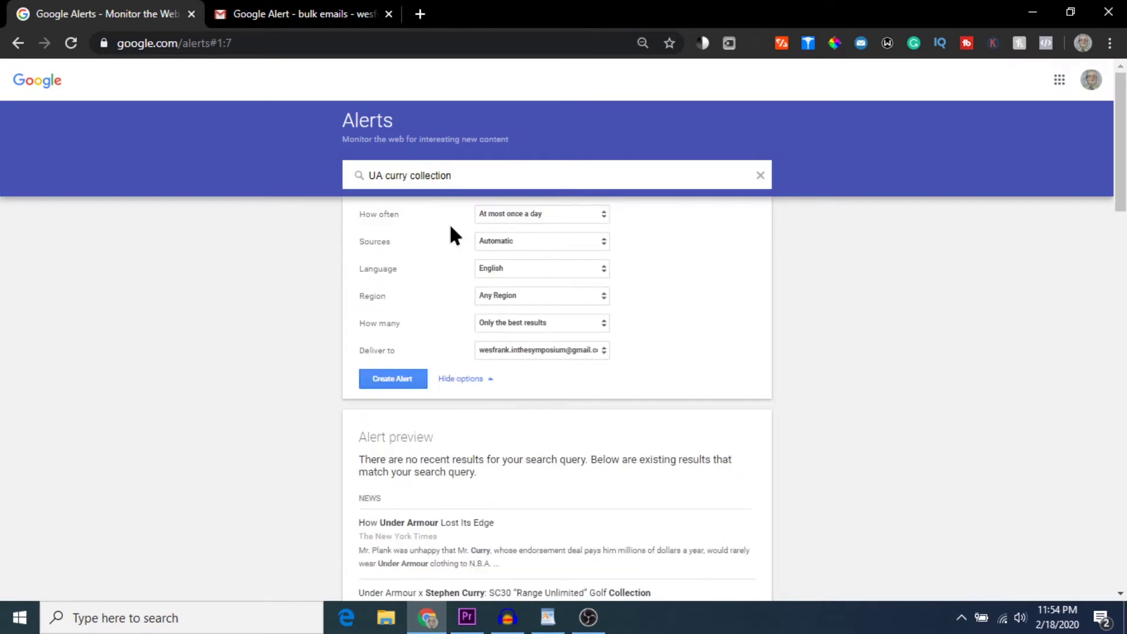
pyautogui.click(581, 214)
pyautogui.click(571, 237)
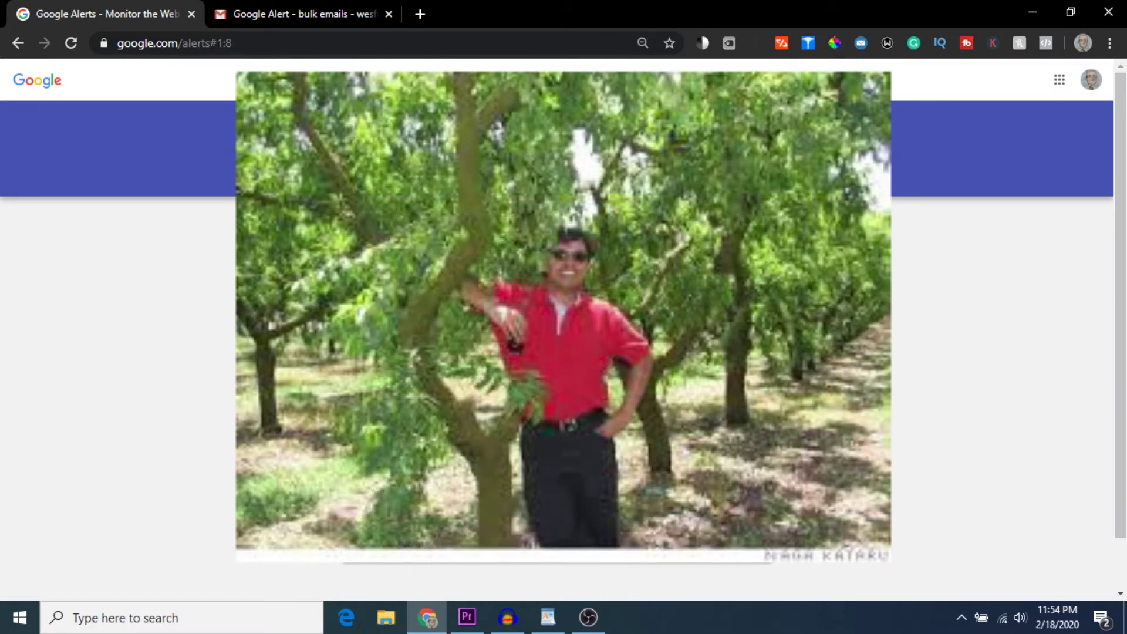
pyautogui.click(574, 284)
pyautogui.click(804, 283)
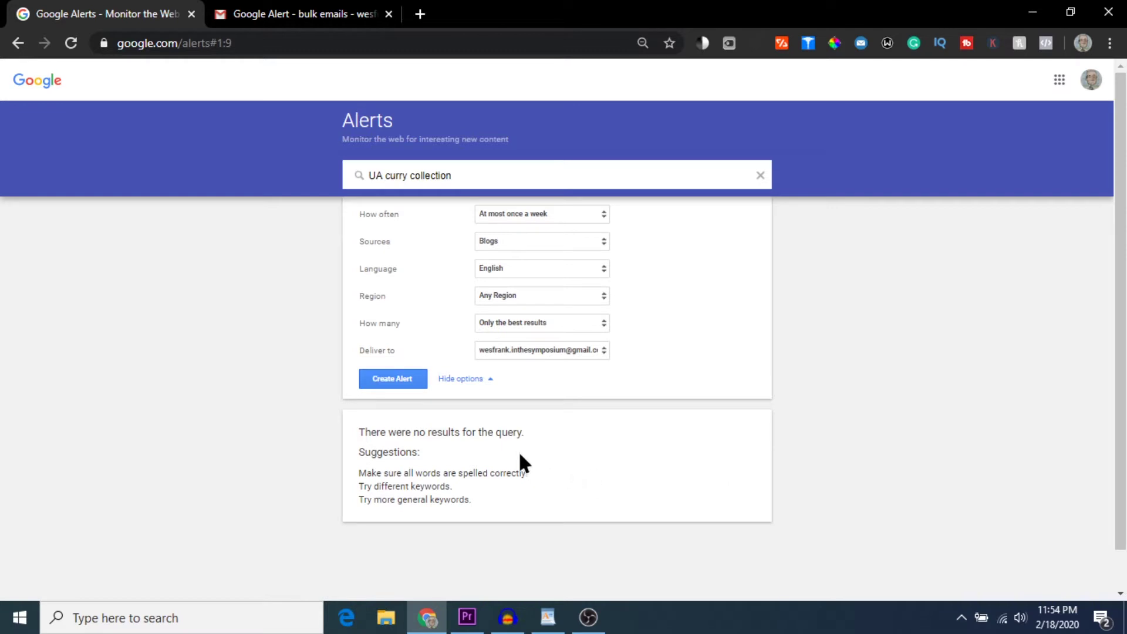
# - In Gmail, read the 'Google Alert - bulk emails' thread, collapsing the 8:12 PM message
pyautogui.click(332, 14)
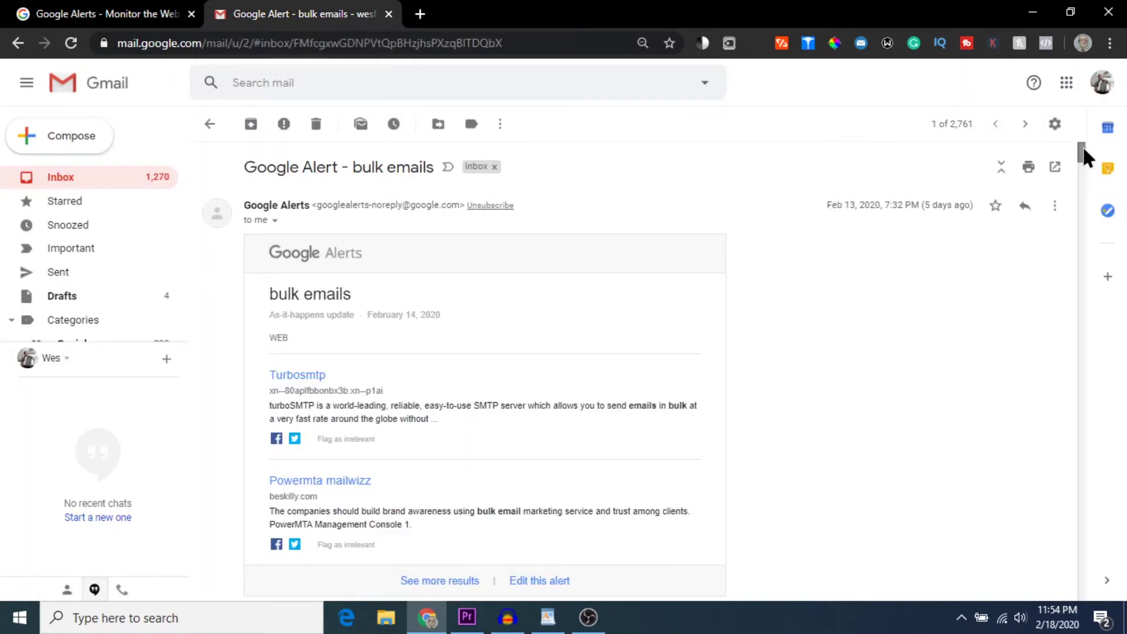
pyautogui.scroll(-4, 1083, 154)
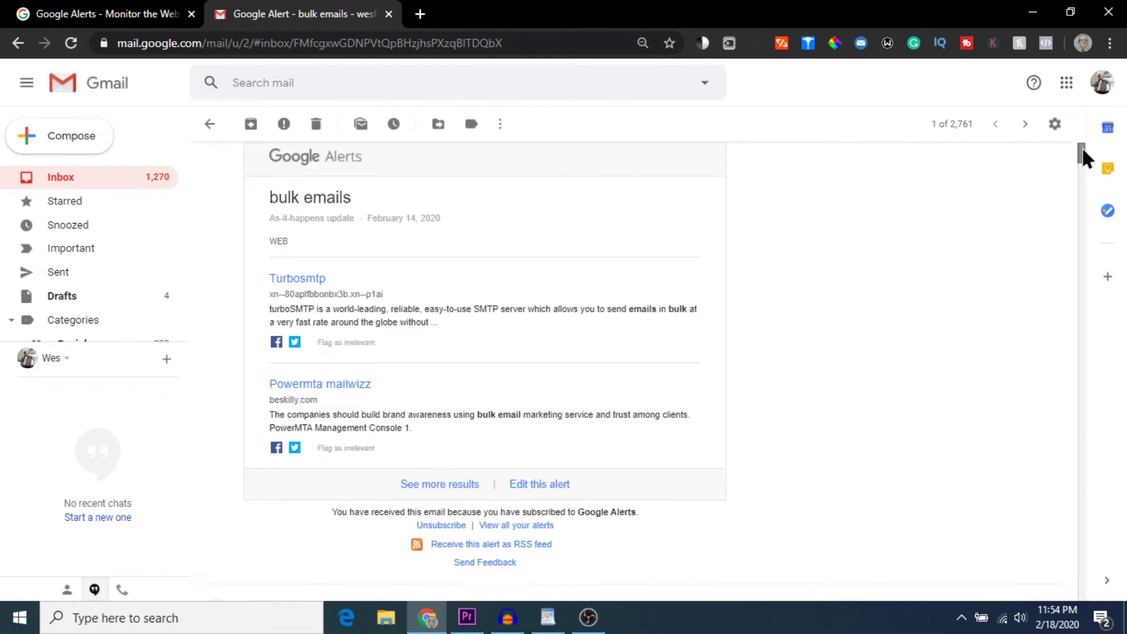
pyautogui.scroll(-3, 1031, 212)
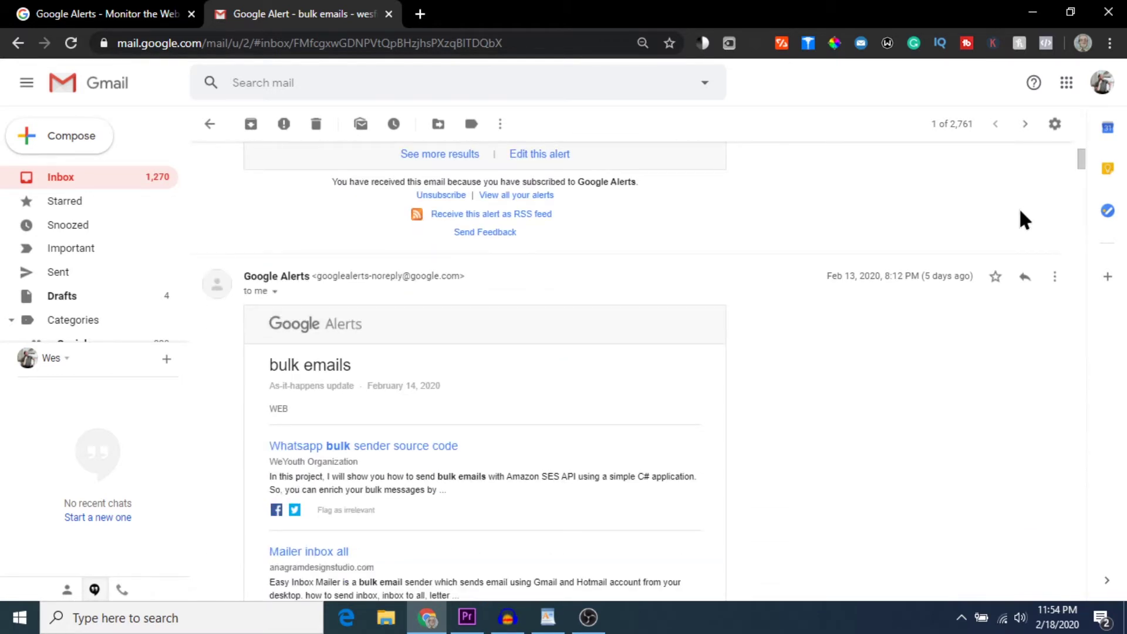
pyautogui.click(636, 287)
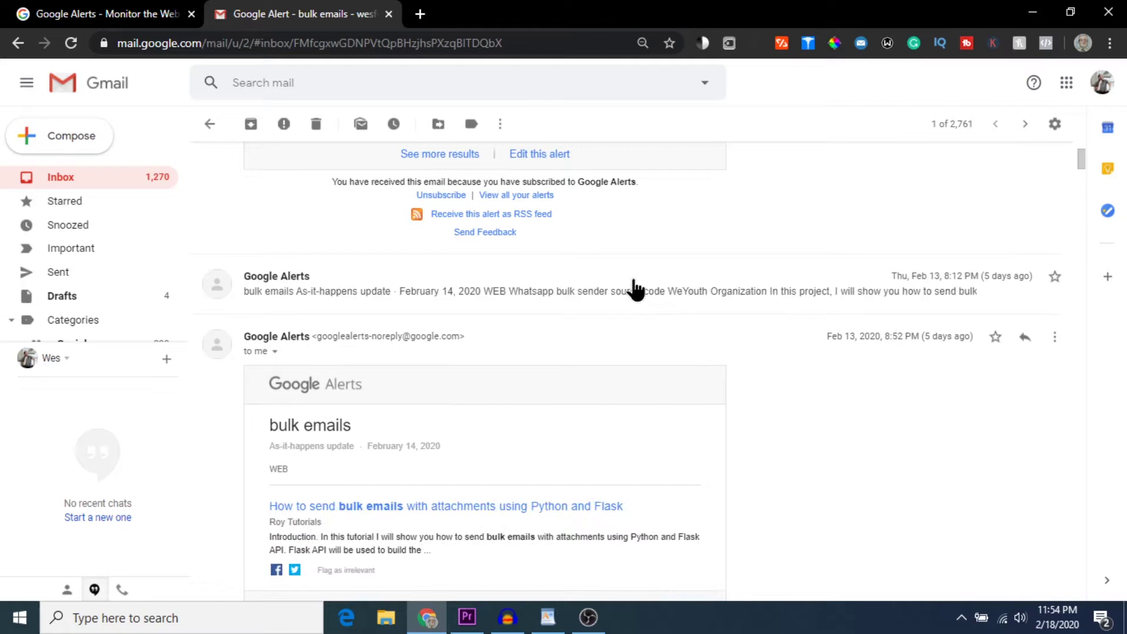
pyautogui.scroll(-1, 629, 290)
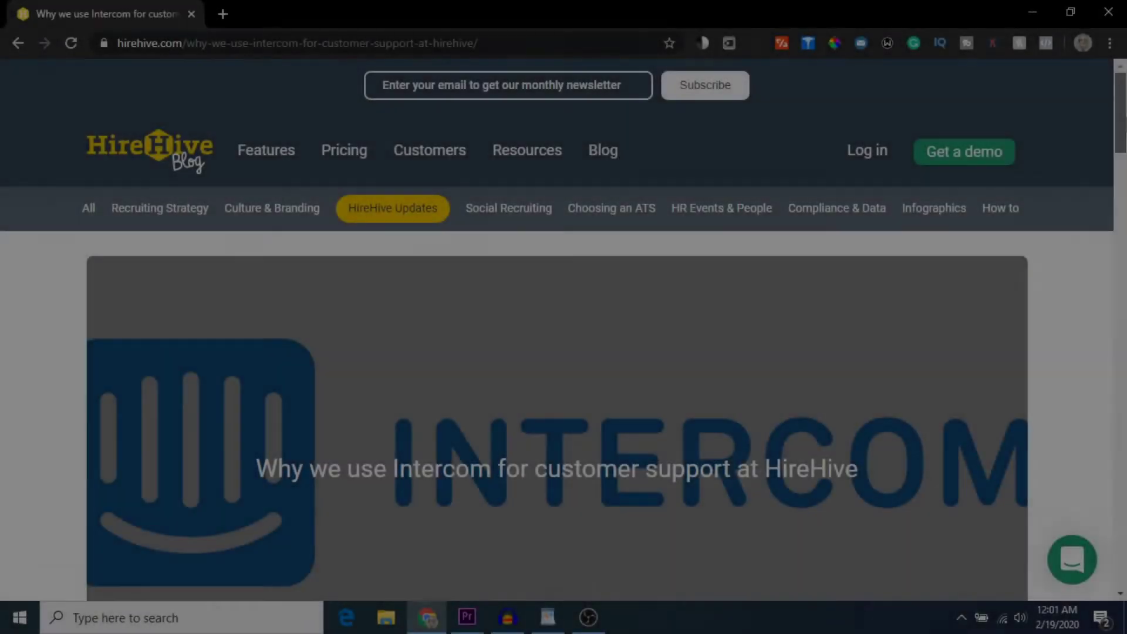
# - Open the Intercom link from the HireHive article in a new tab, then return to the article
pyautogui.scroll(-5, 563, 352)
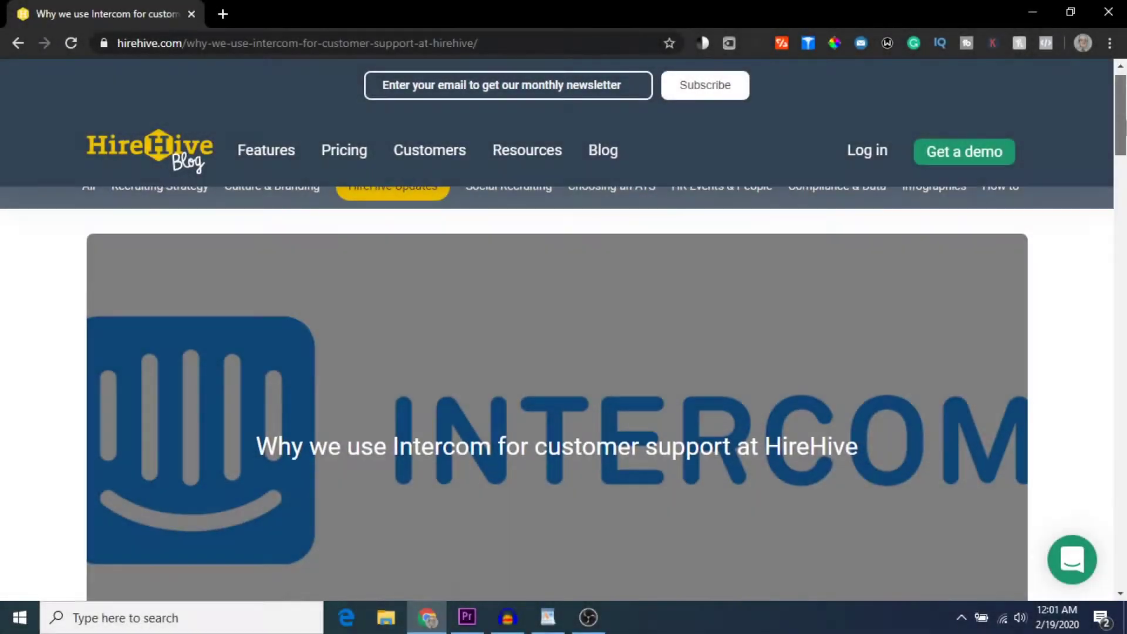
pyautogui.scroll(-4, 967, 302)
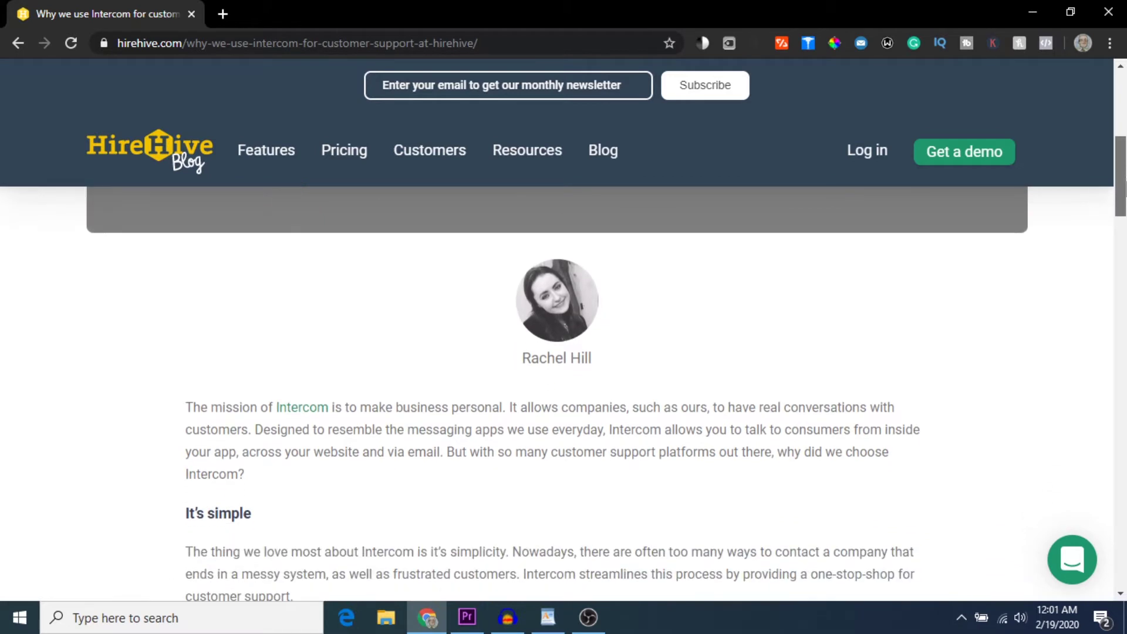
pyautogui.middleClick(311, 410)
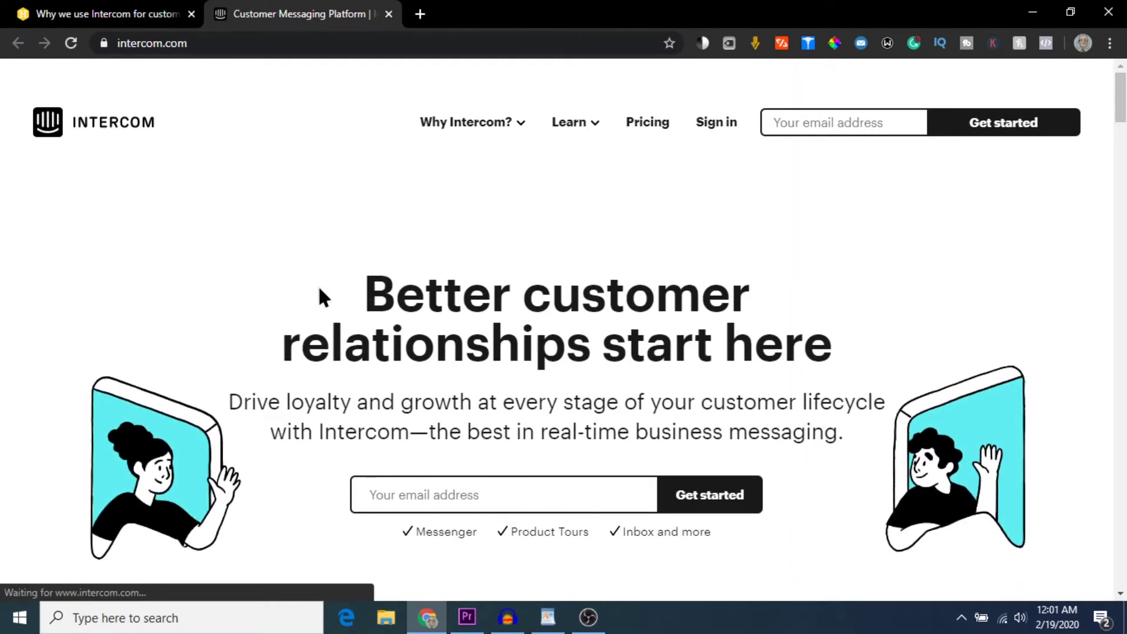
pyautogui.click(122, 16)
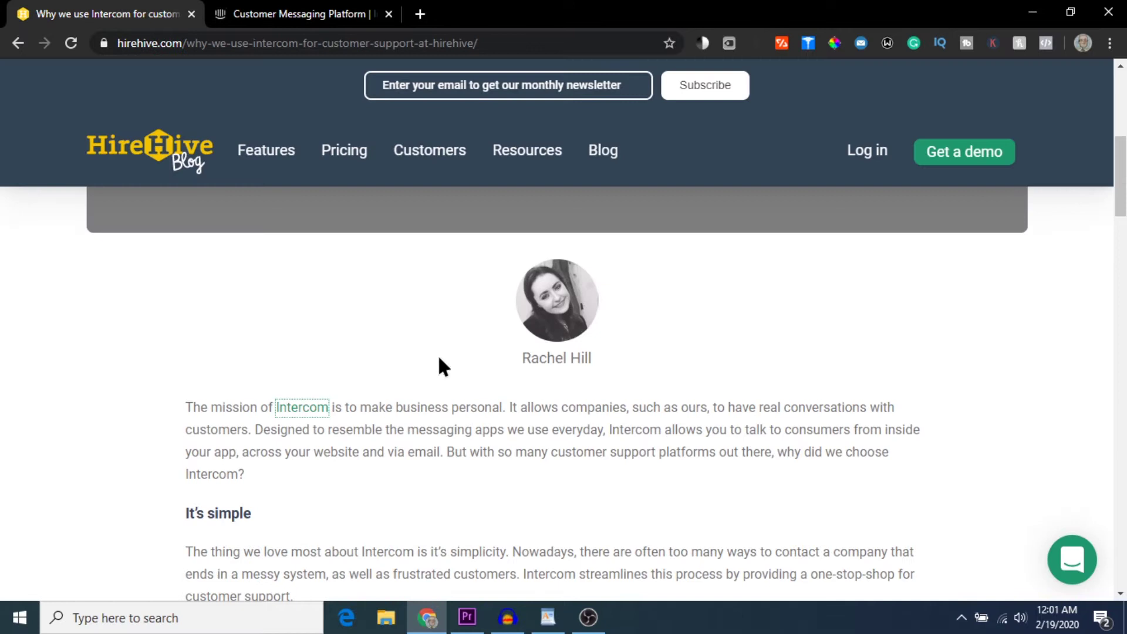
# - Highlight the Intercom mentions and read down to the 'Intuitive and informative' section
pyautogui.scroll(-3, 441, 365)
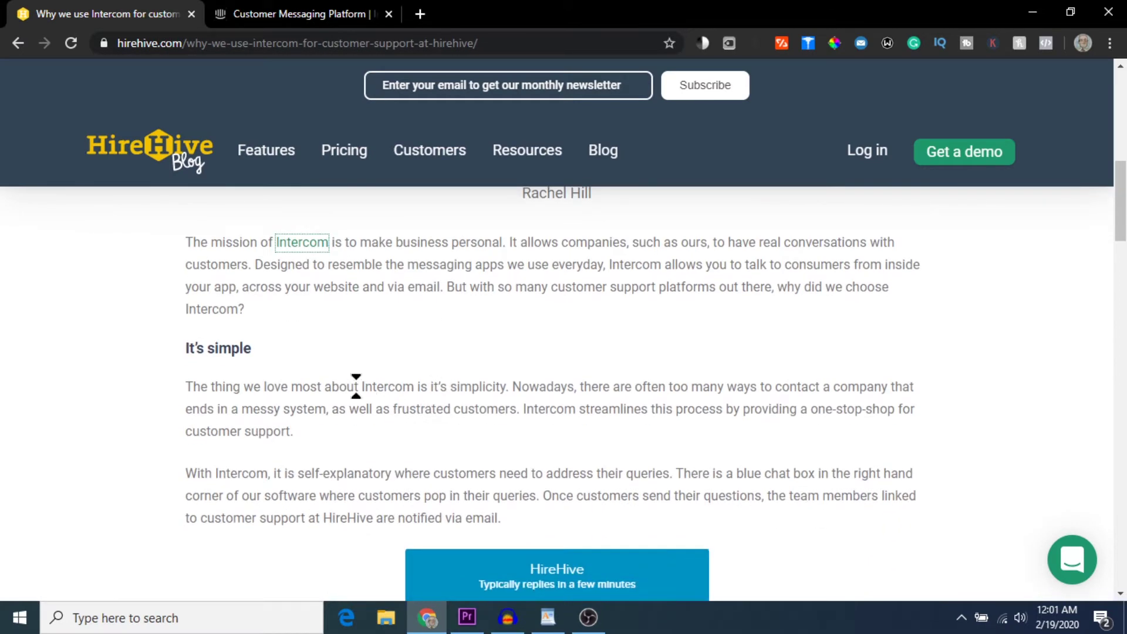
pyautogui.moveTo(361, 386); pyautogui.dragTo(414, 388)
pyautogui.click(492, 428)
pyautogui.moveTo(524, 410); pyautogui.dragTo(573, 411)
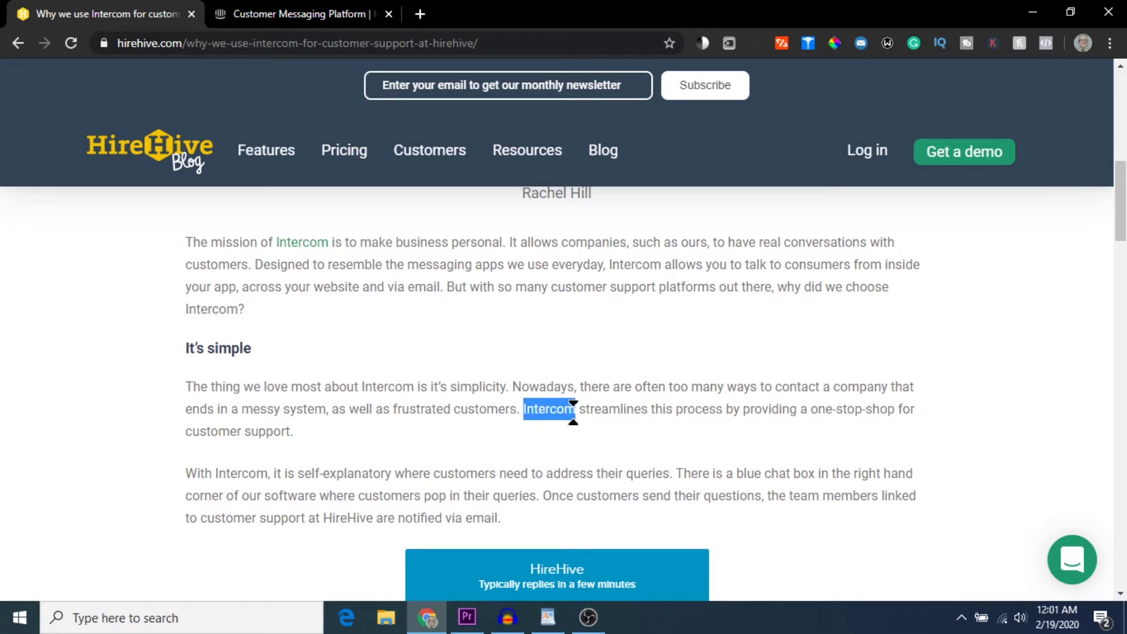
pyautogui.click(581, 432)
pyautogui.scroll(-1, 581, 411)
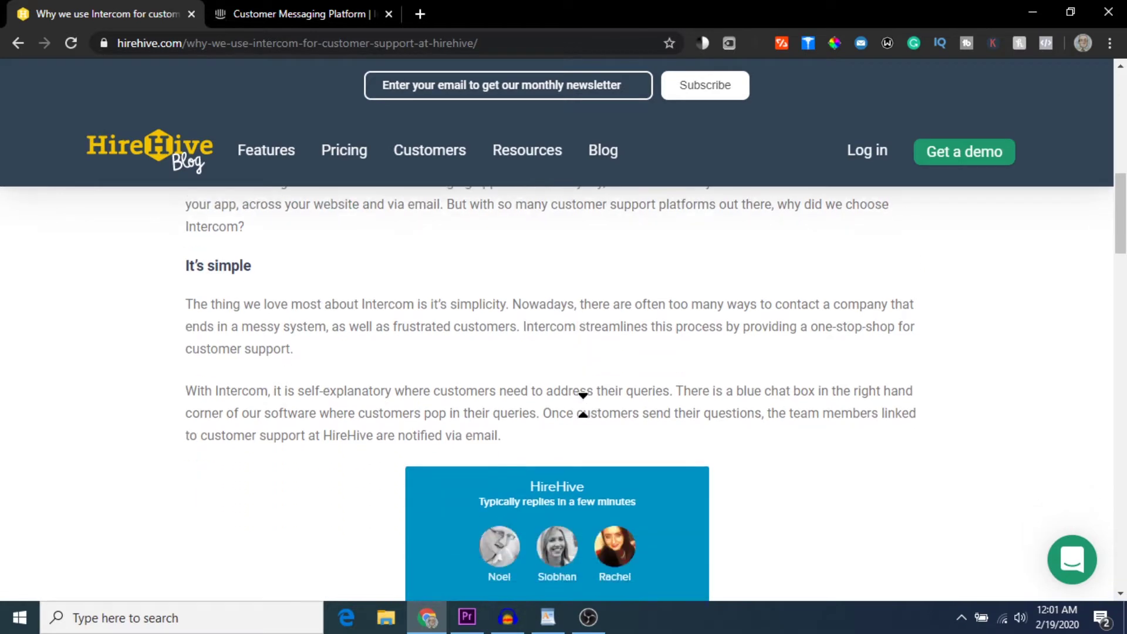
pyautogui.scroll(-2, 583, 411)
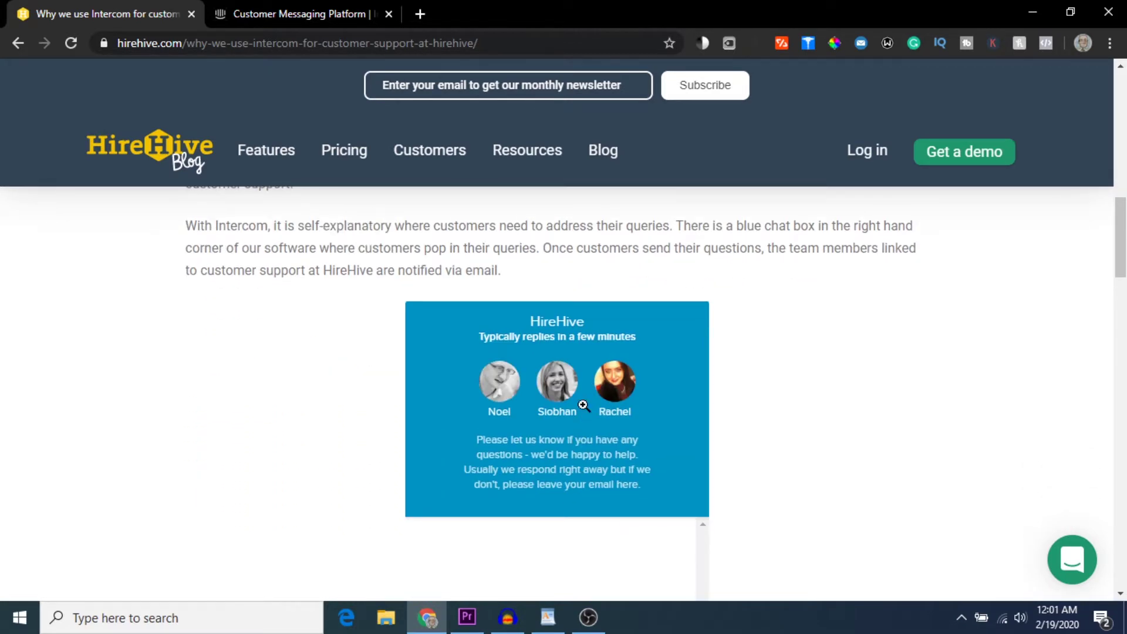
pyautogui.scroll(-7, 583, 405)
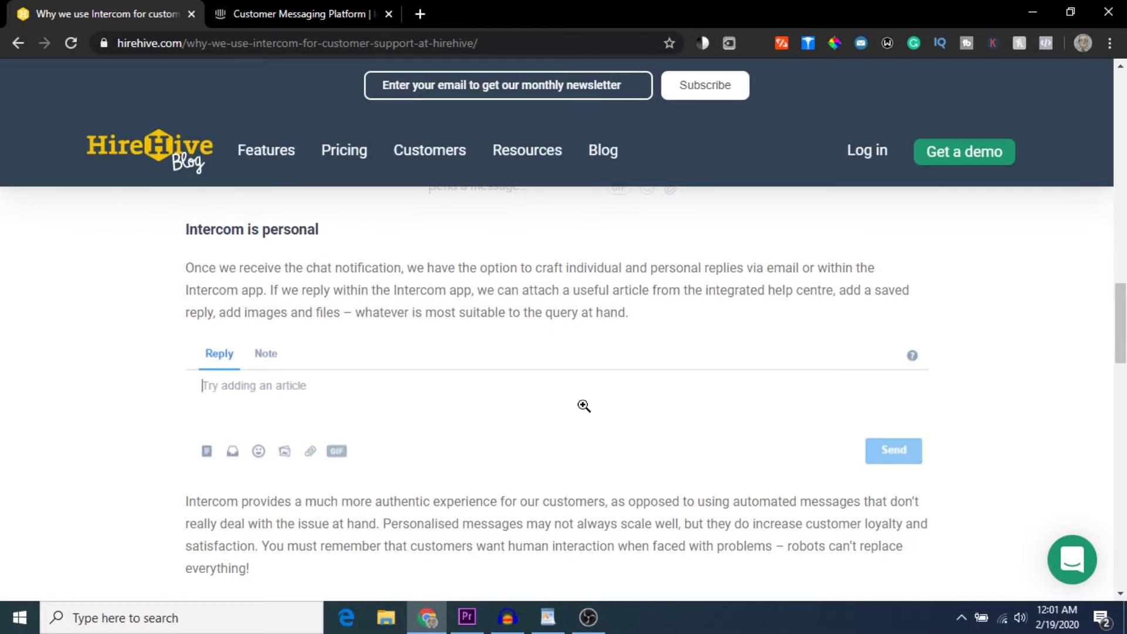
pyautogui.scroll(-1, 583, 404)
pyautogui.scroll(-1, 581, 401)
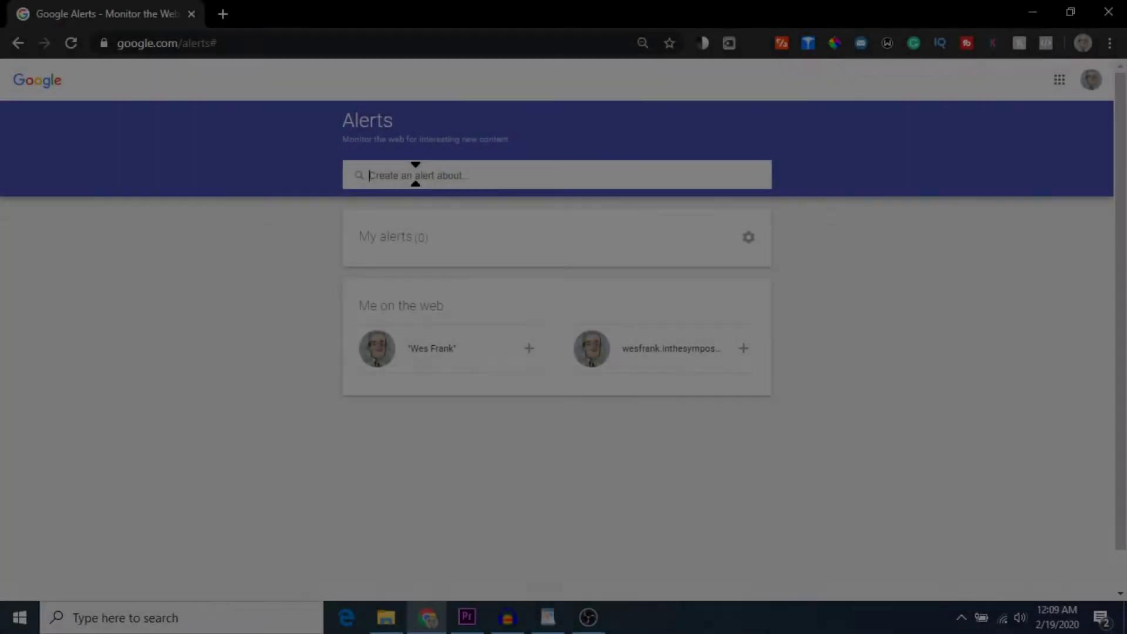
# - Preview alerts for "the keg" + intitle:review and open 'Review: The Keg' in a new tab
pyautogui.write('"the')
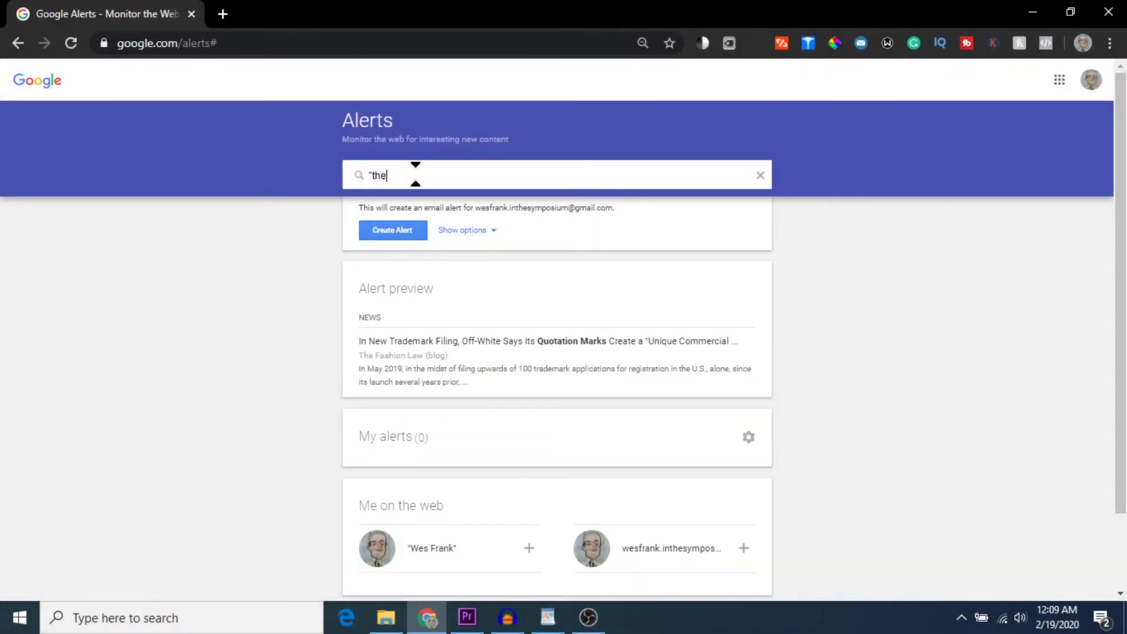
pyautogui.write(' keg')
pyautogui.write('" + i')
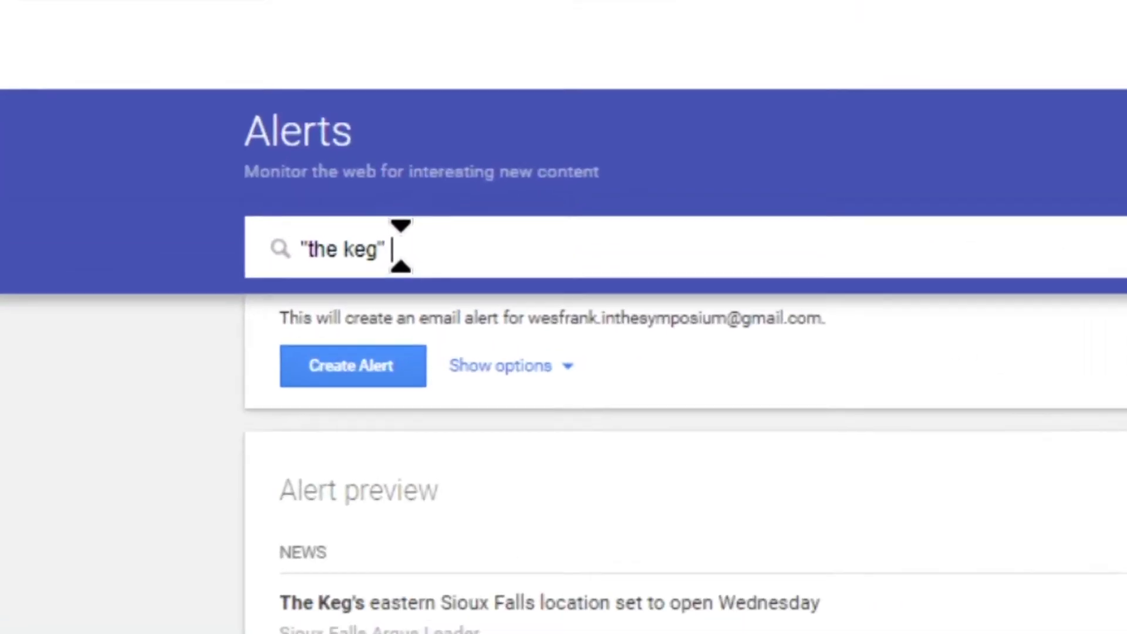
pyautogui.write('ntitle:')
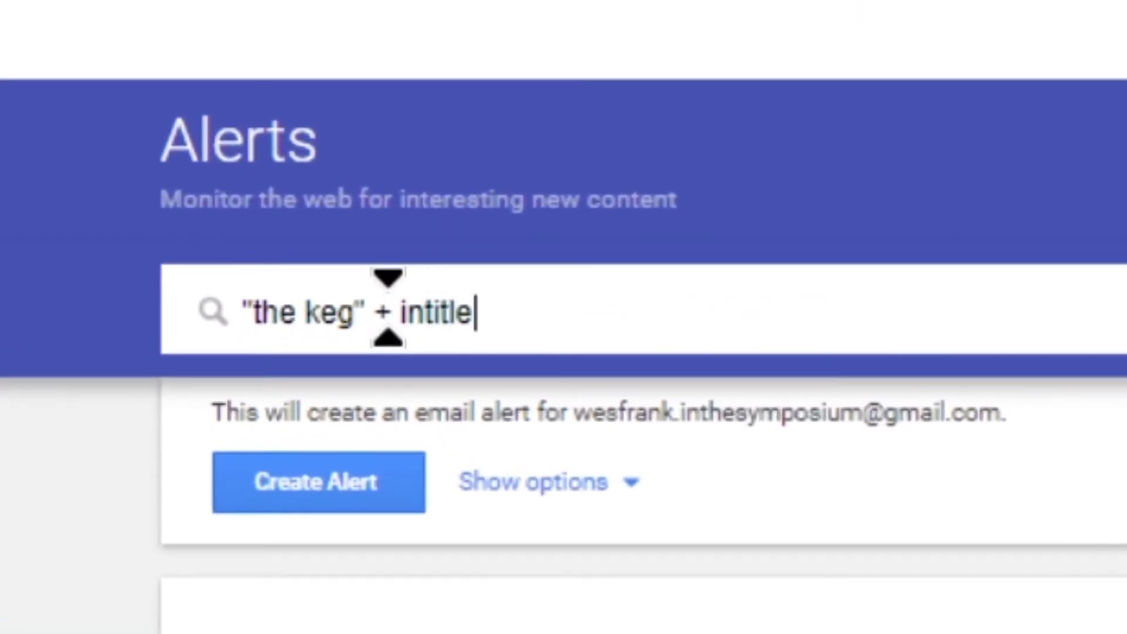
pyautogui.write('review')
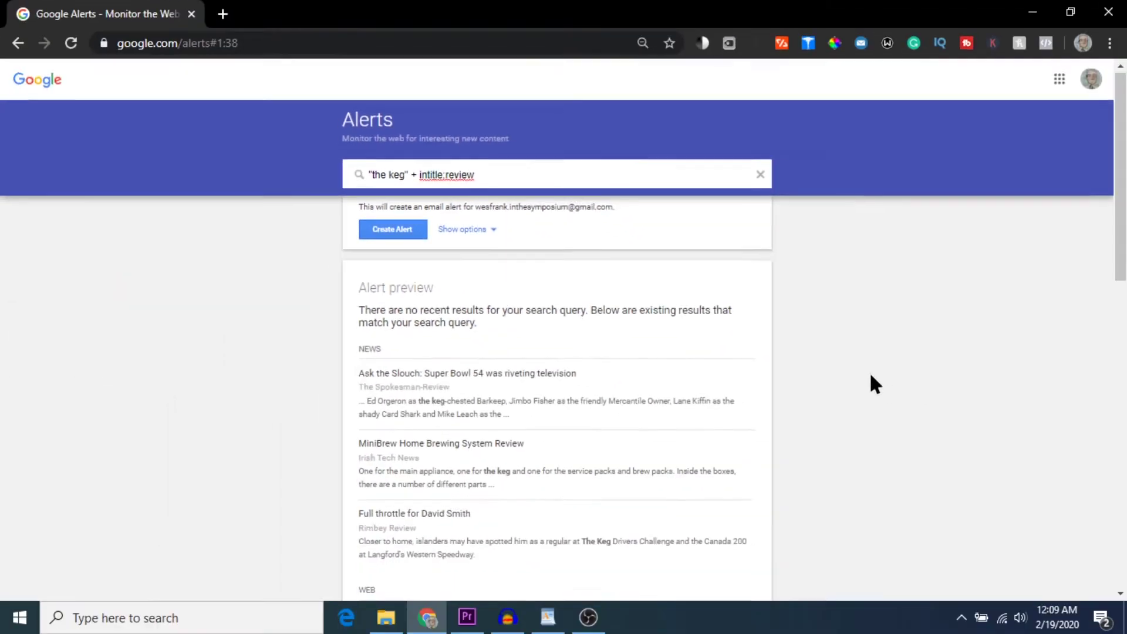
pyautogui.scroll(-3, 869, 371)
pyautogui.scroll(-1, 869, 372)
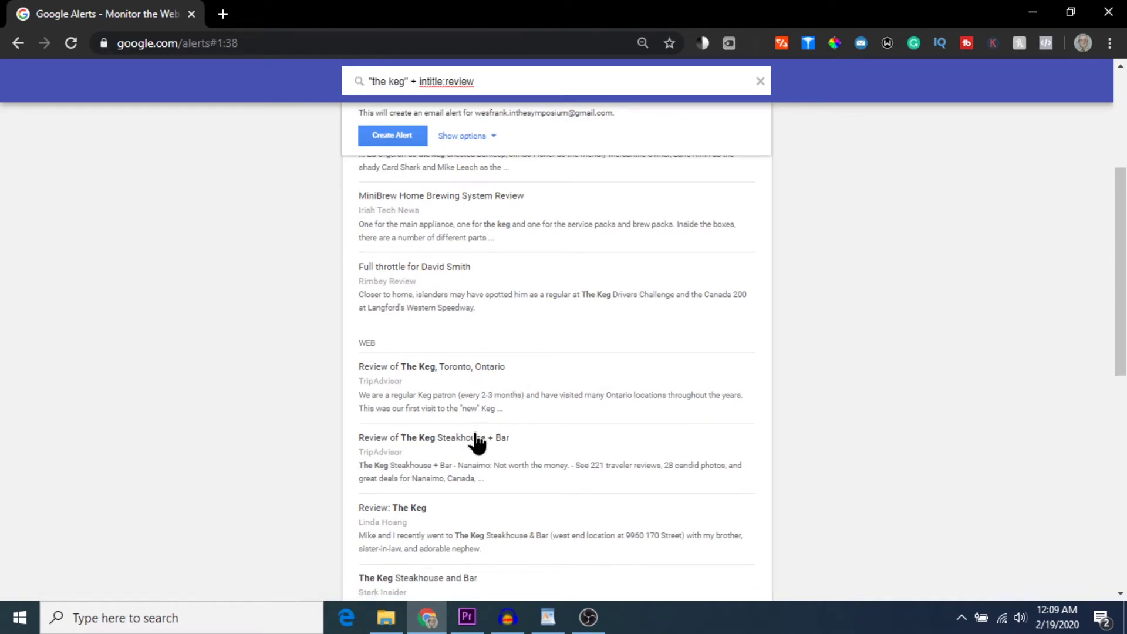
pyautogui.scroll(-1, 476, 444)
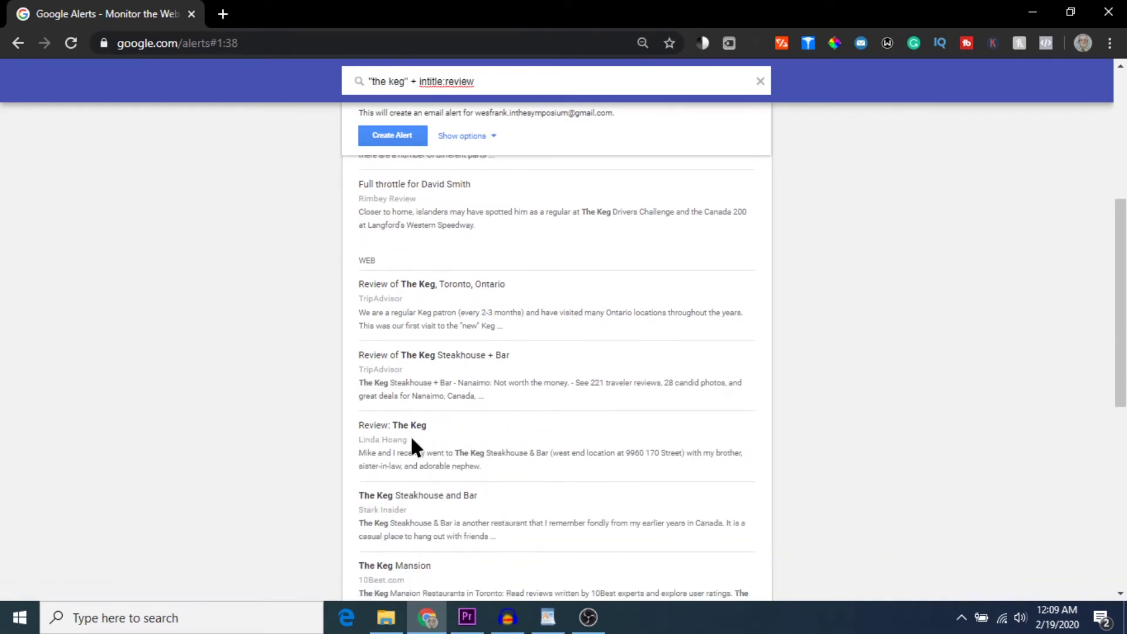
pyautogui.rightClick(407, 427)
pyautogui.click(440, 436)
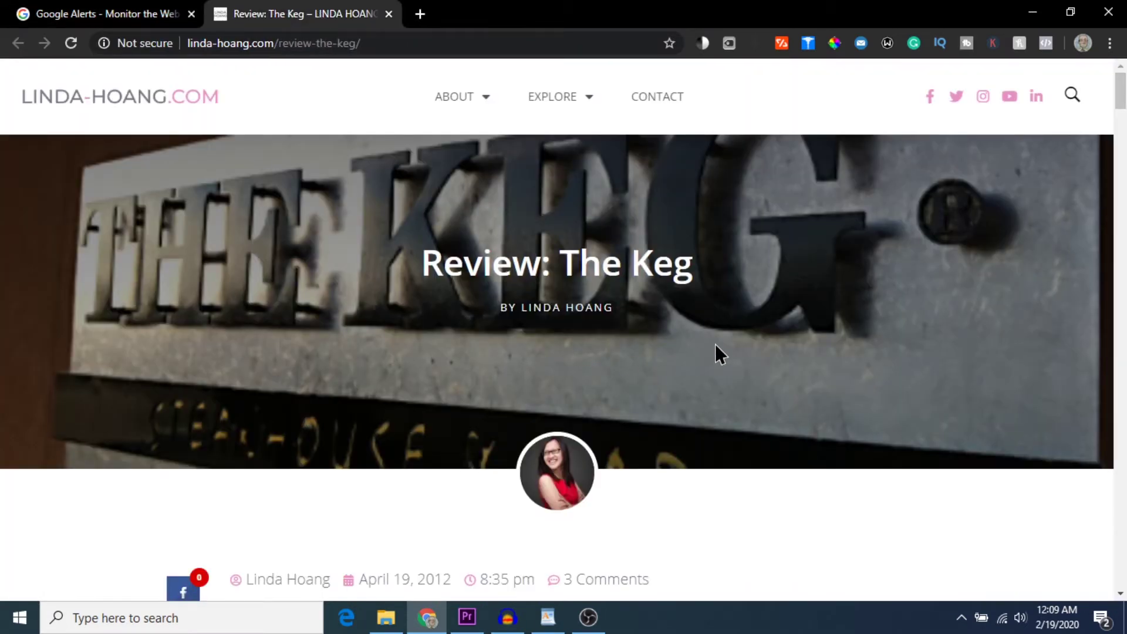
# - Scroll through The Keg review article, dismissing the newsletter sign-up bar along the way
pyautogui.scroll(-8, 716, 344)
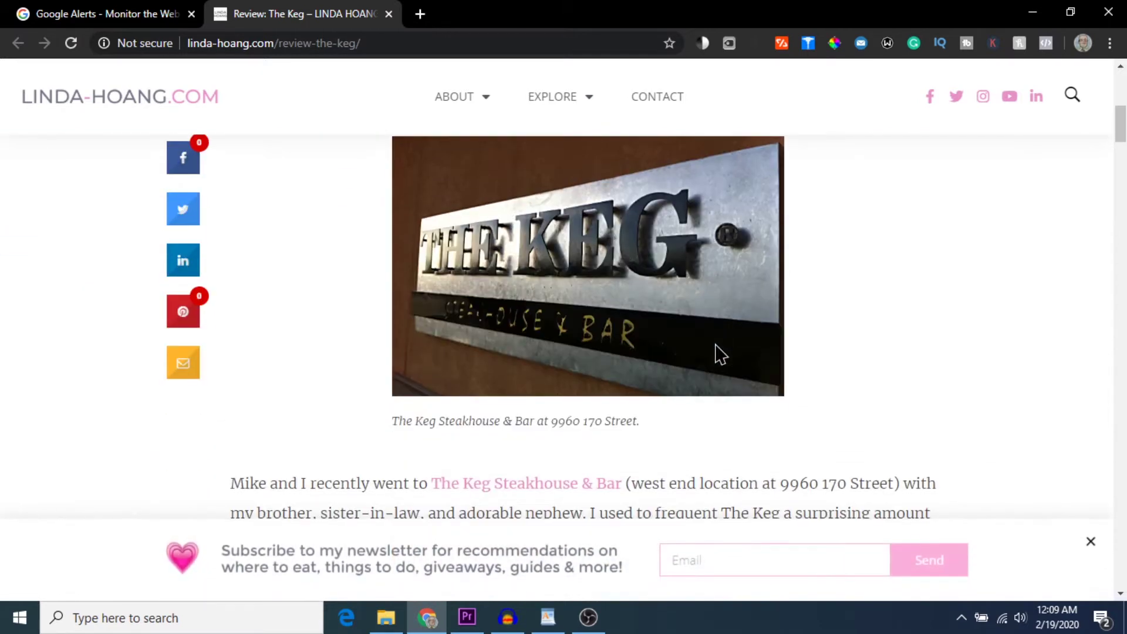
pyautogui.scroll(-2, 716, 346)
pyautogui.scroll(-1, 715, 347)
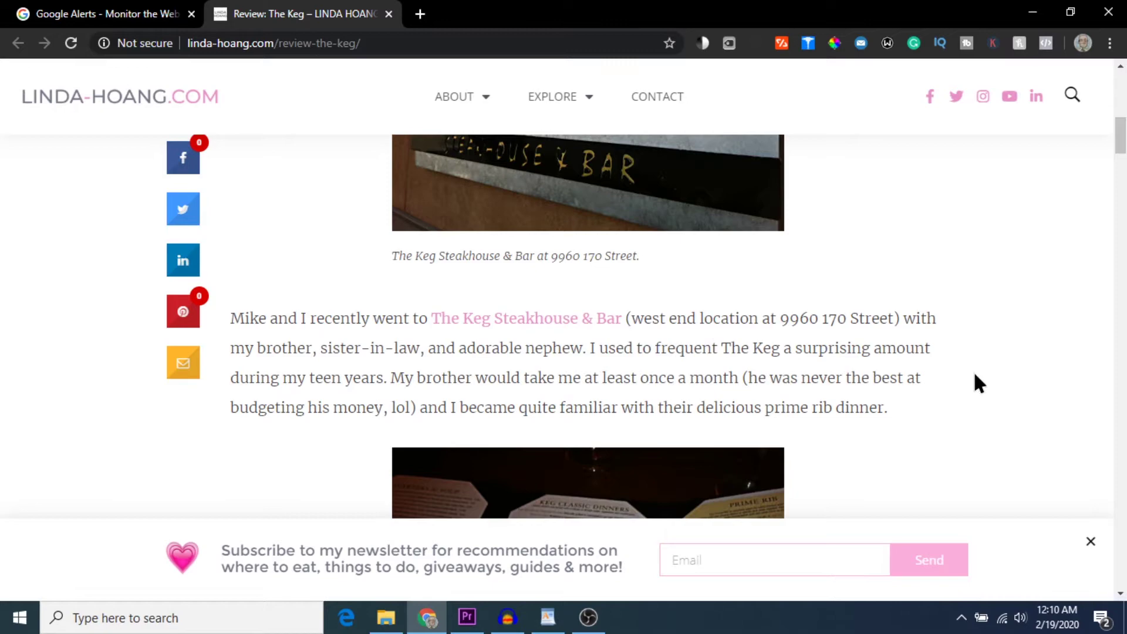
pyautogui.scroll(-3, 975, 375)
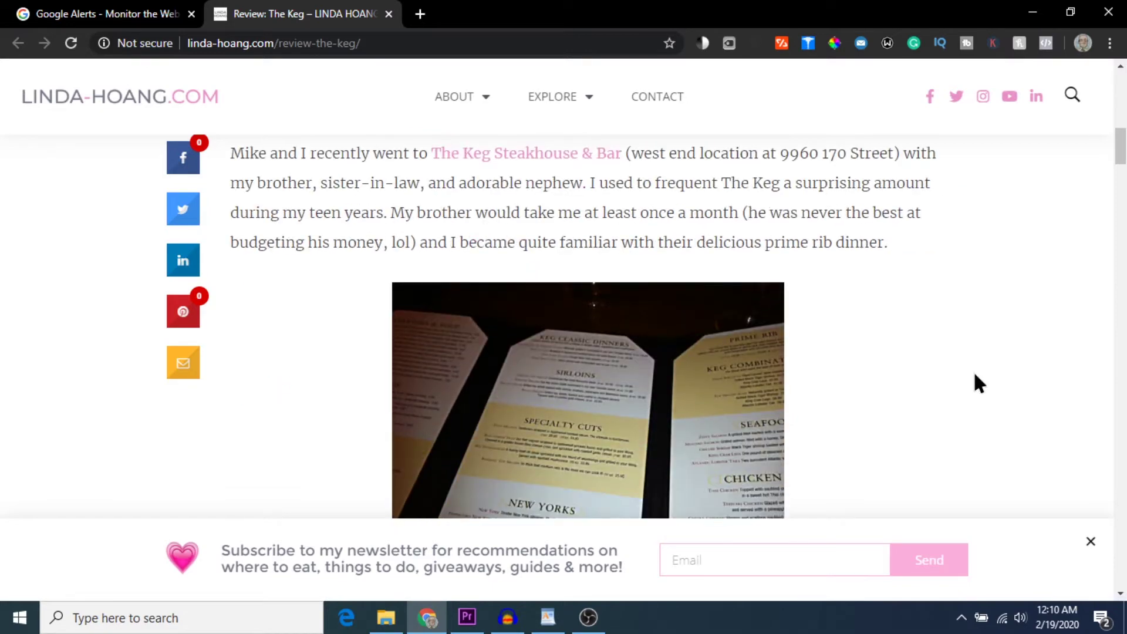
pyautogui.click(1090, 541)
pyautogui.scroll(-5, 927, 382)
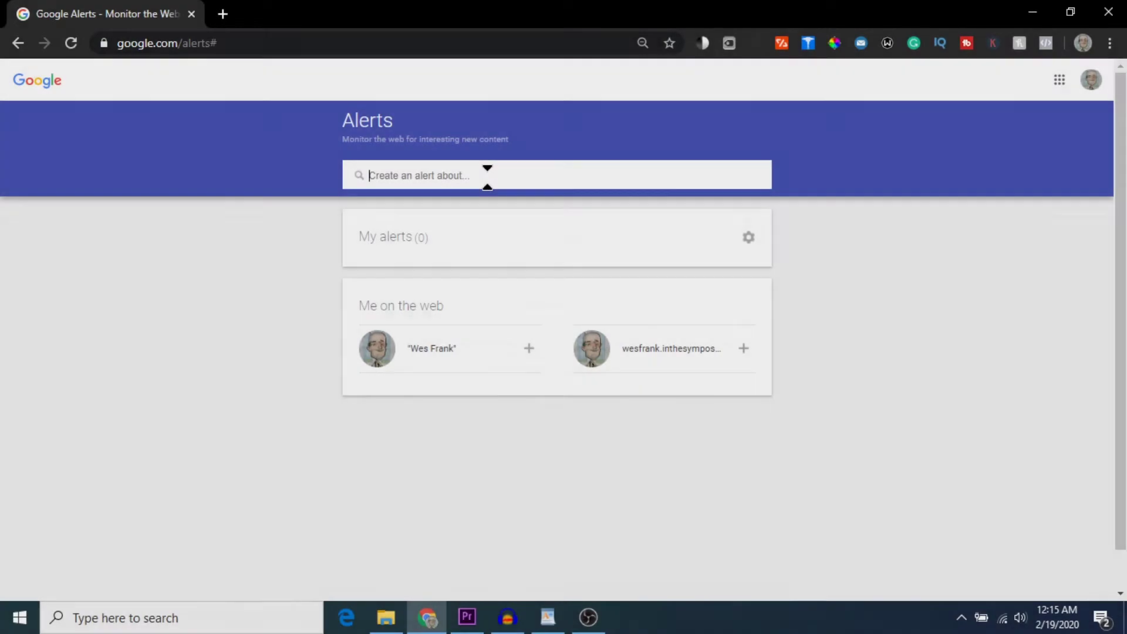
# - Search alerts for 'zendesk' and read Yahoo Finance's State of Messaging 2020 Report article
pyautogui.write('zendes')
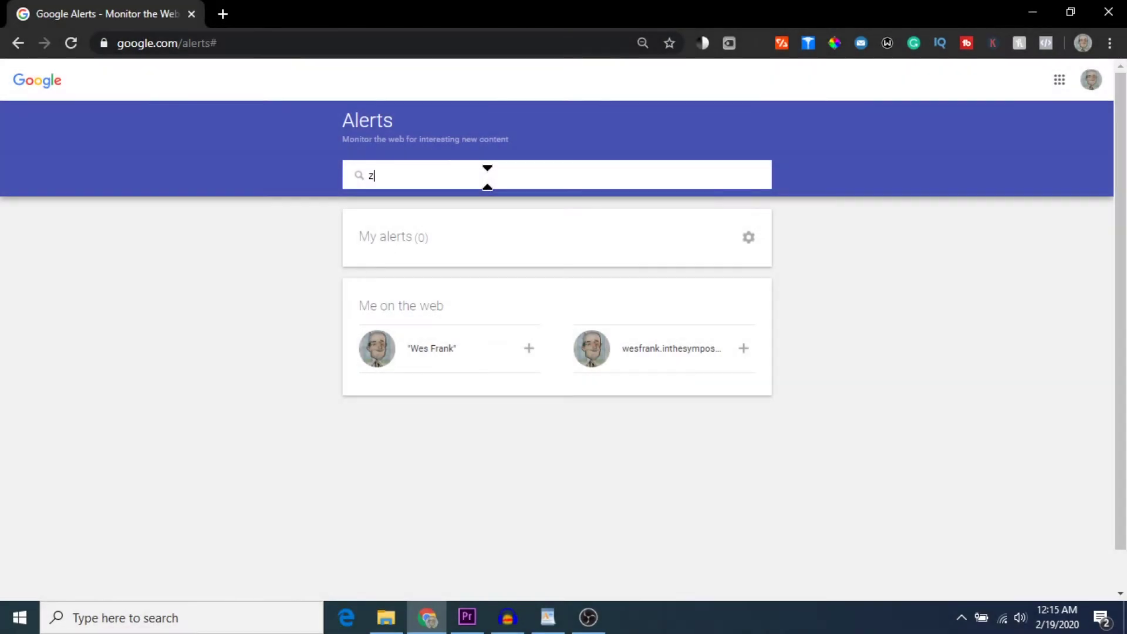
pyautogui.write('k')
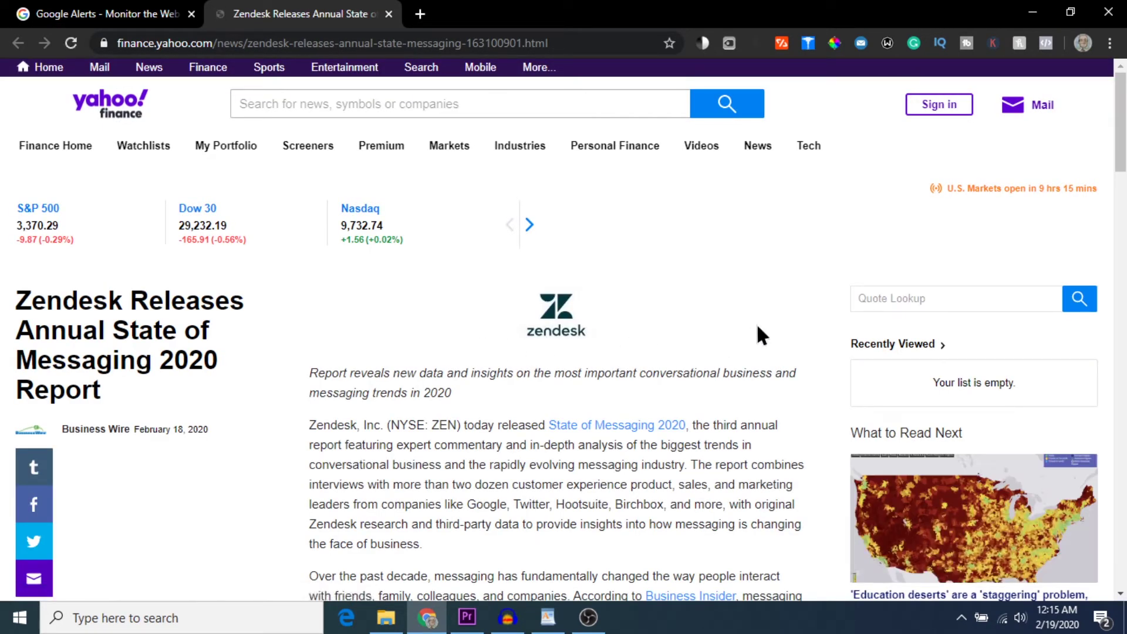
pyautogui.scroll(-1, 756, 335)
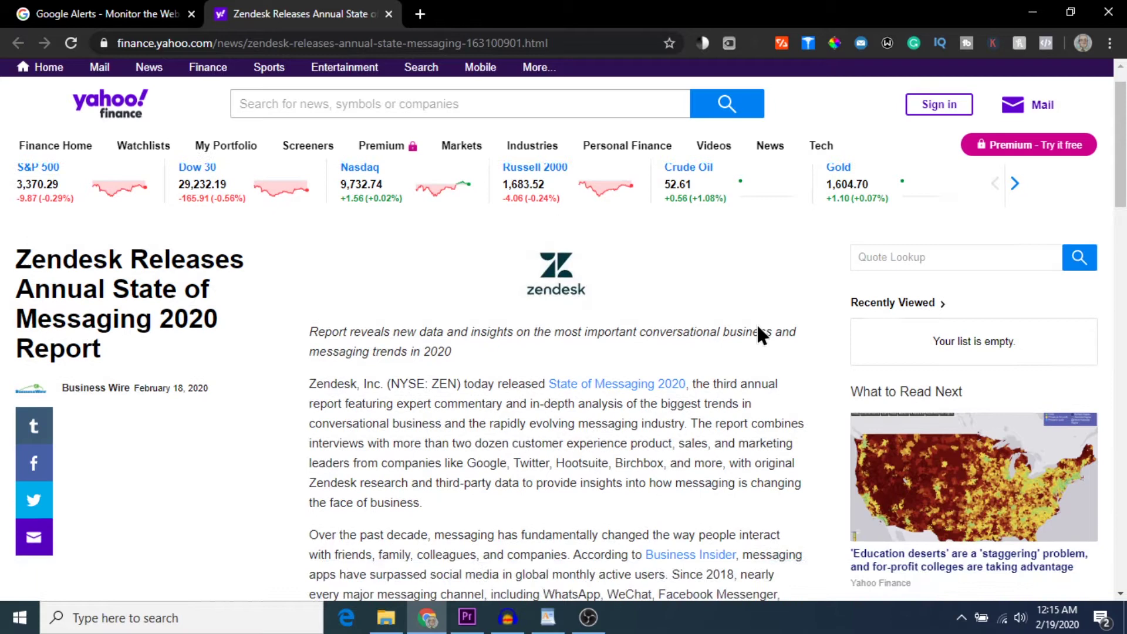
pyautogui.scroll(-1, 757, 329)
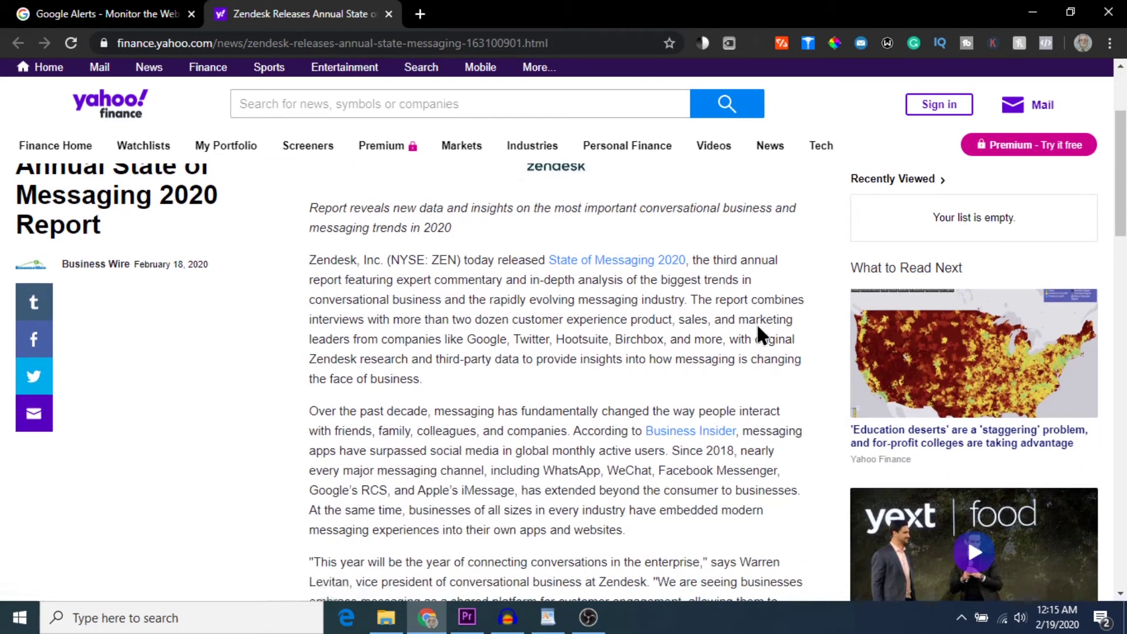
pyautogui.scroll(-1, 758, 326)
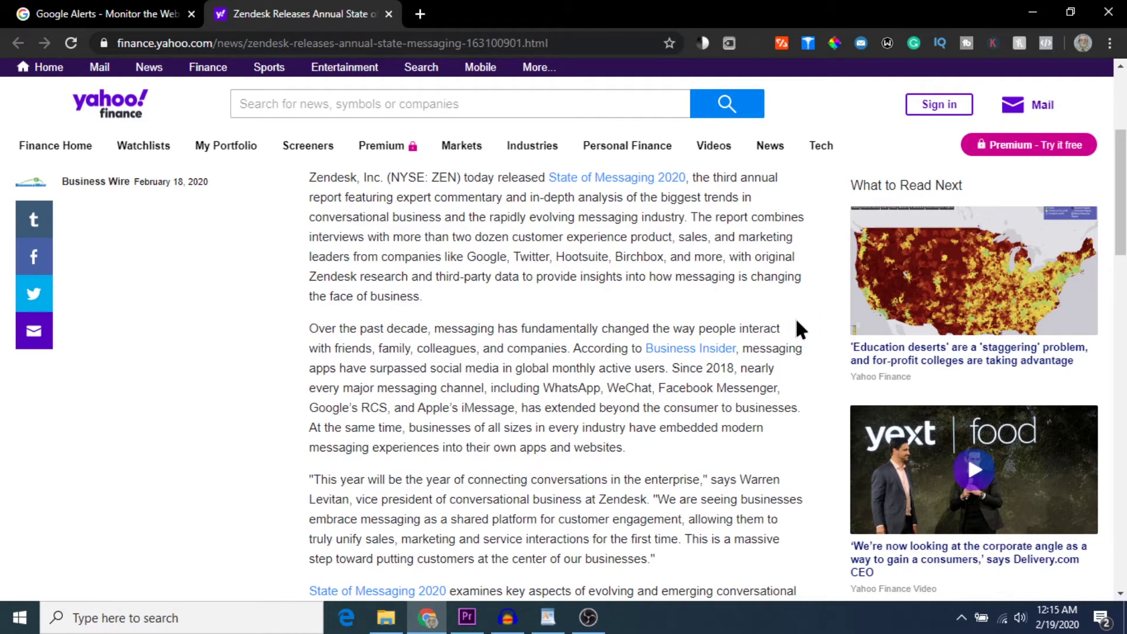
pyautogui.scroll(-1, 798, 322)
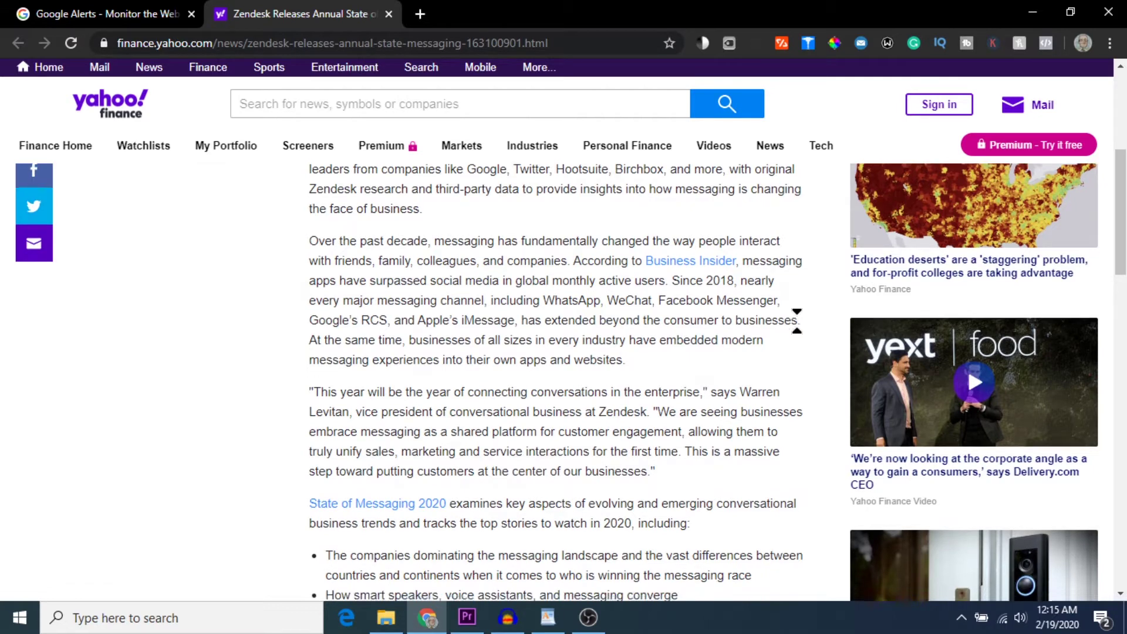
pyautogui.scroll(-2, 797, 320)
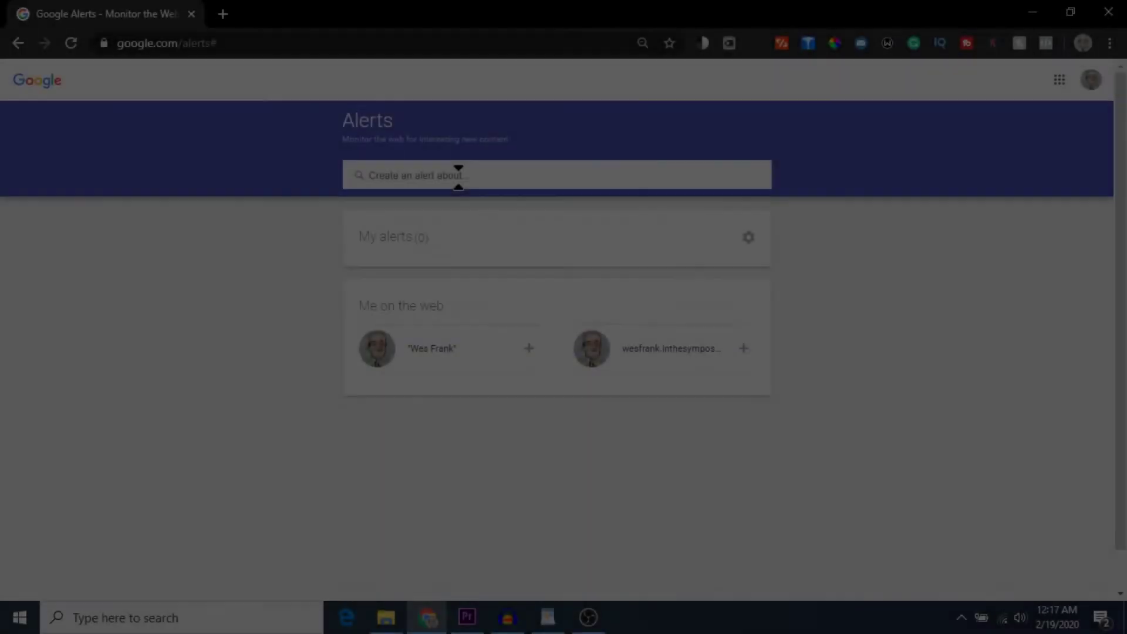
# - Enter the alert query "email marketing" + "write for us" and scroll to its WEB results
pyautogui.click(497, 175)
pyautogui.write('"em')
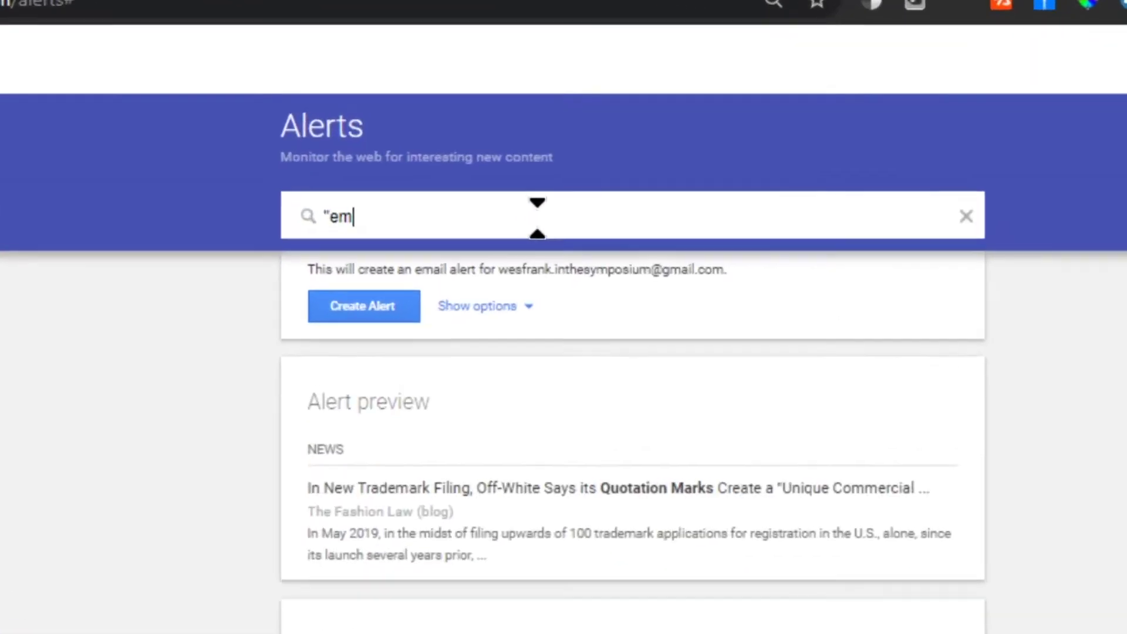
pyautogui.write('ail marketing')
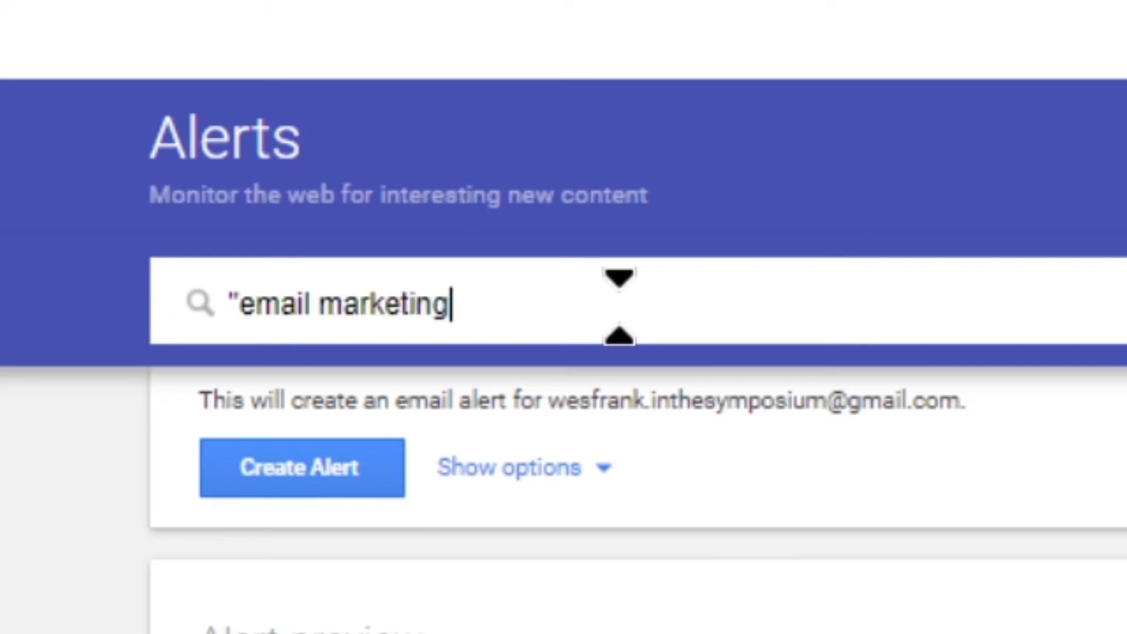
pyautogui.write('" + "')
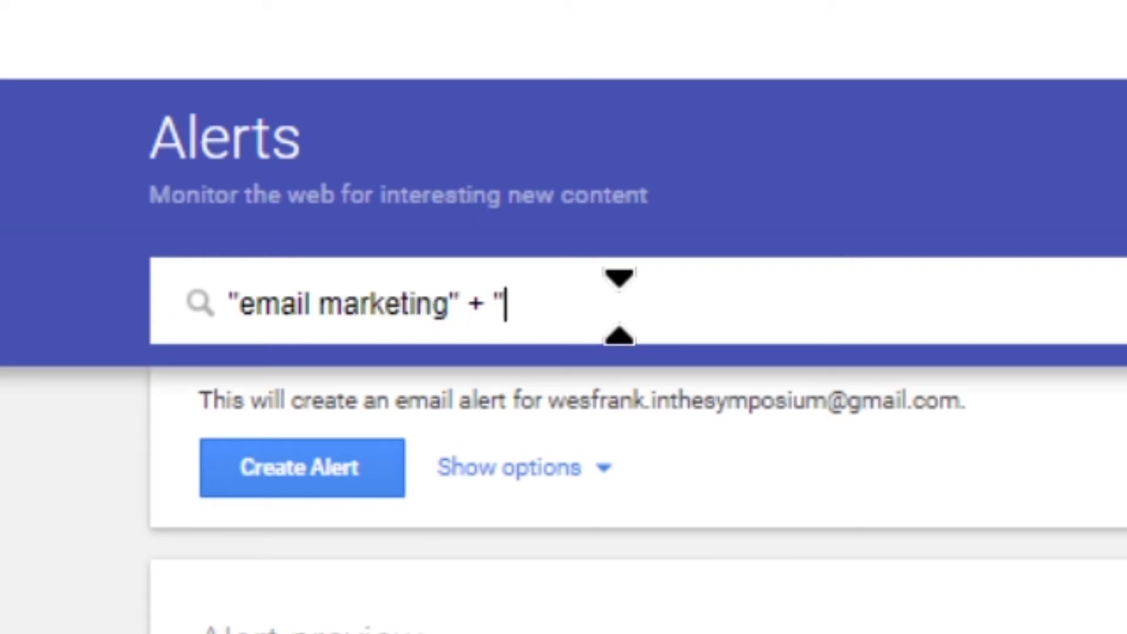
pyautogui.write('write for us')
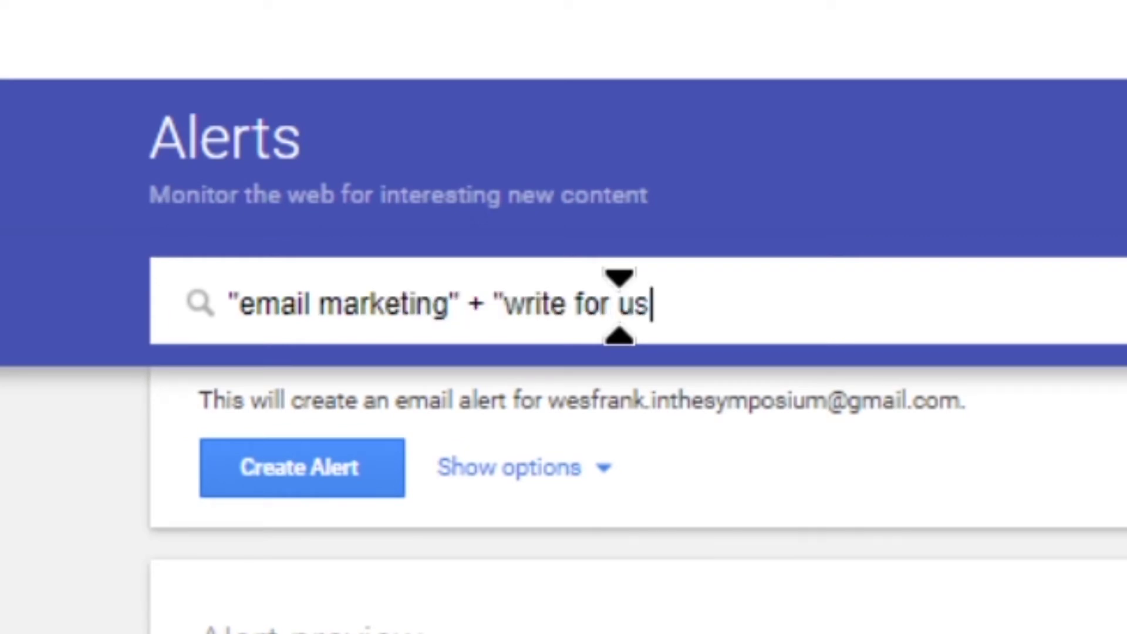
pyautogui.write('"')
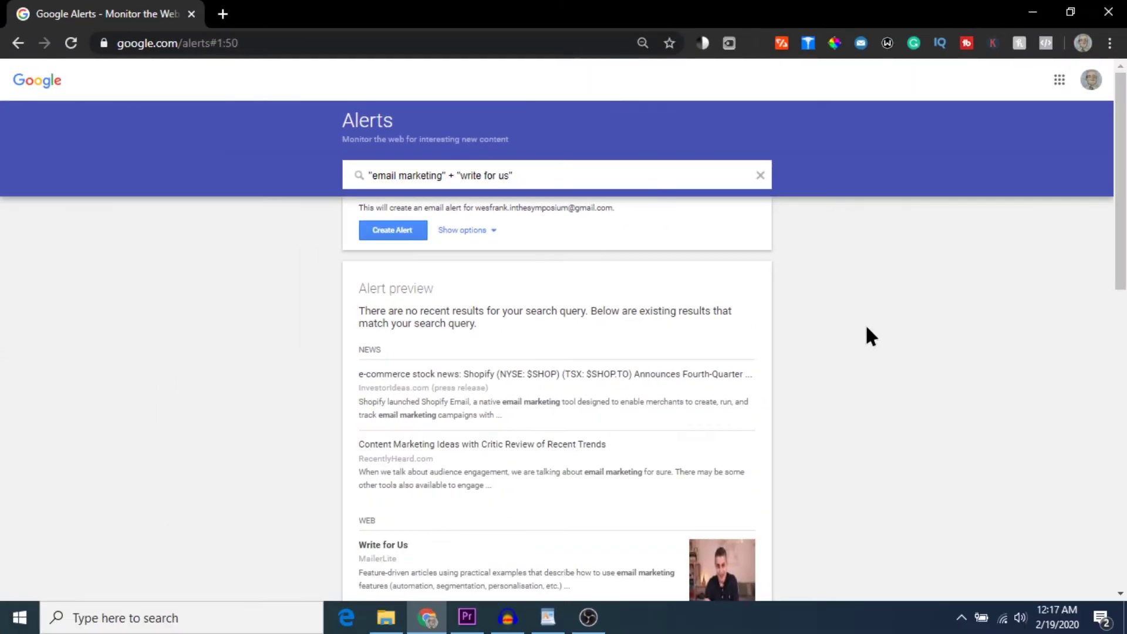
pyautogui.scroll(-3, 863, 329)
pyautogui.scroll(-3, 859, 320)
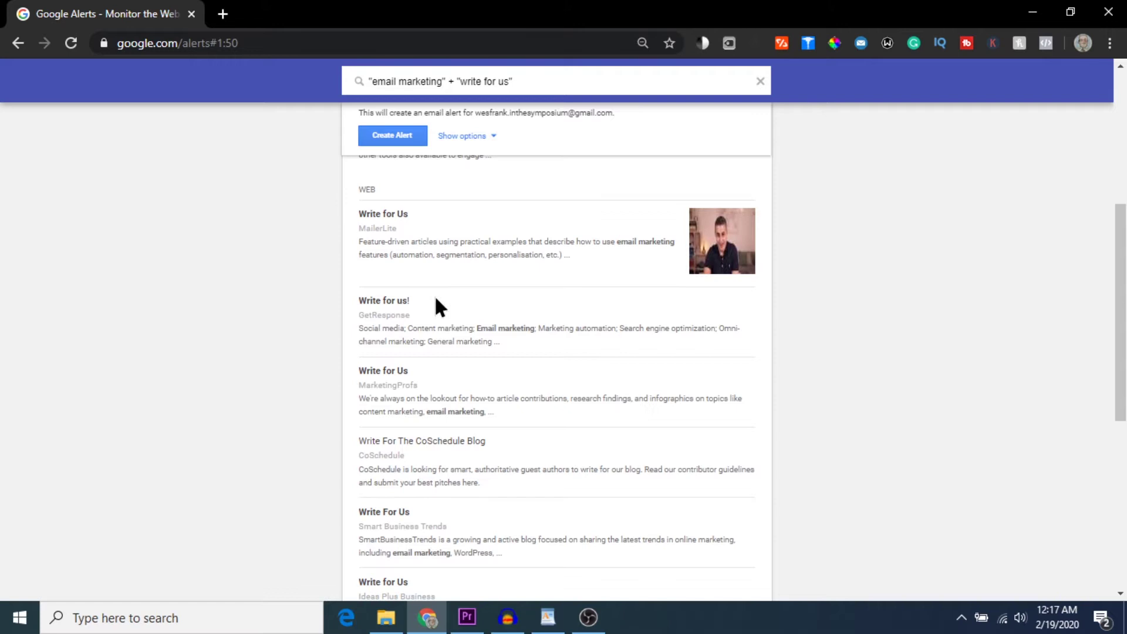
# - Open GetResponse's 'Write for us!' page and scroll to its Topics and 'We don't cover' lists
pyautogui.click(398, 299)
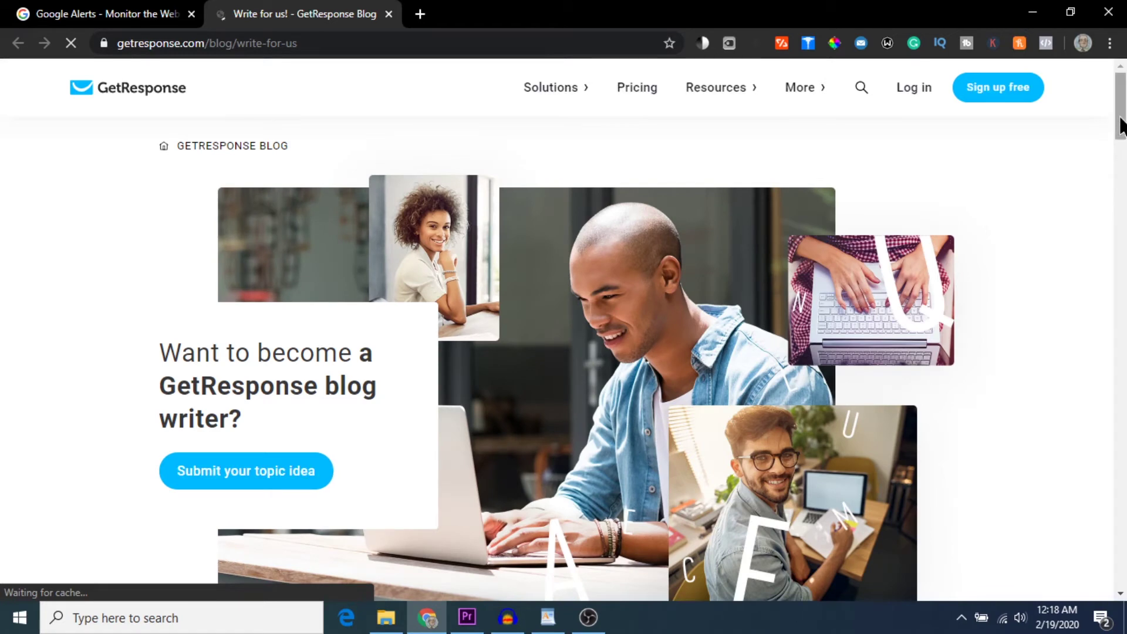
pyautogui.moveTo(1121, 126); pyautogui.dragTo(1122, 200)
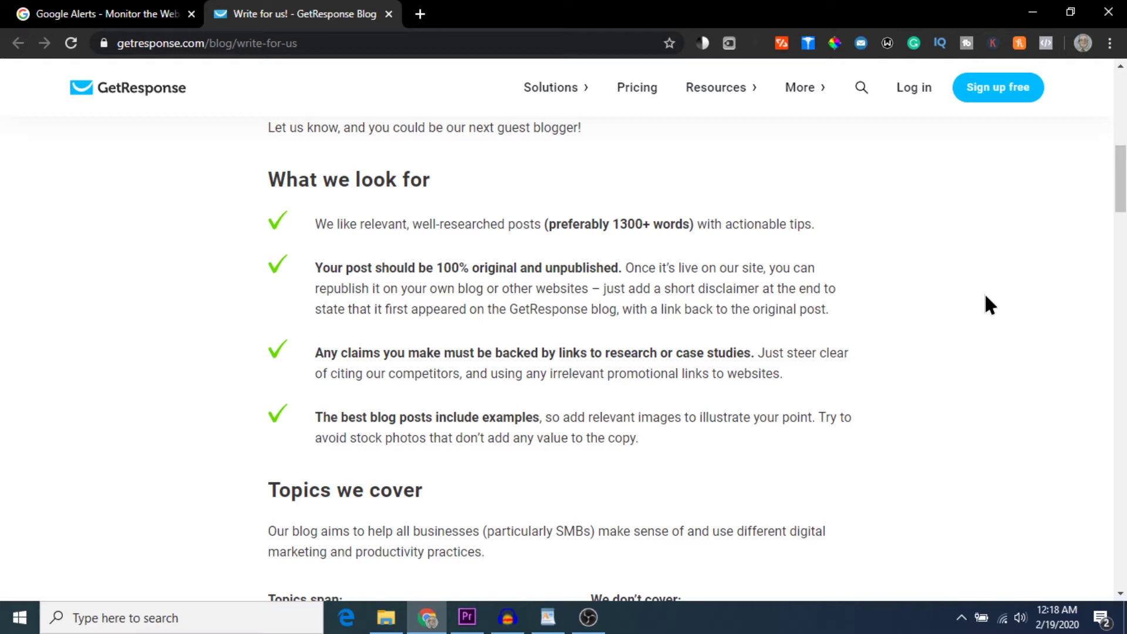
pyautogui.scroll(-3, 985, 296)
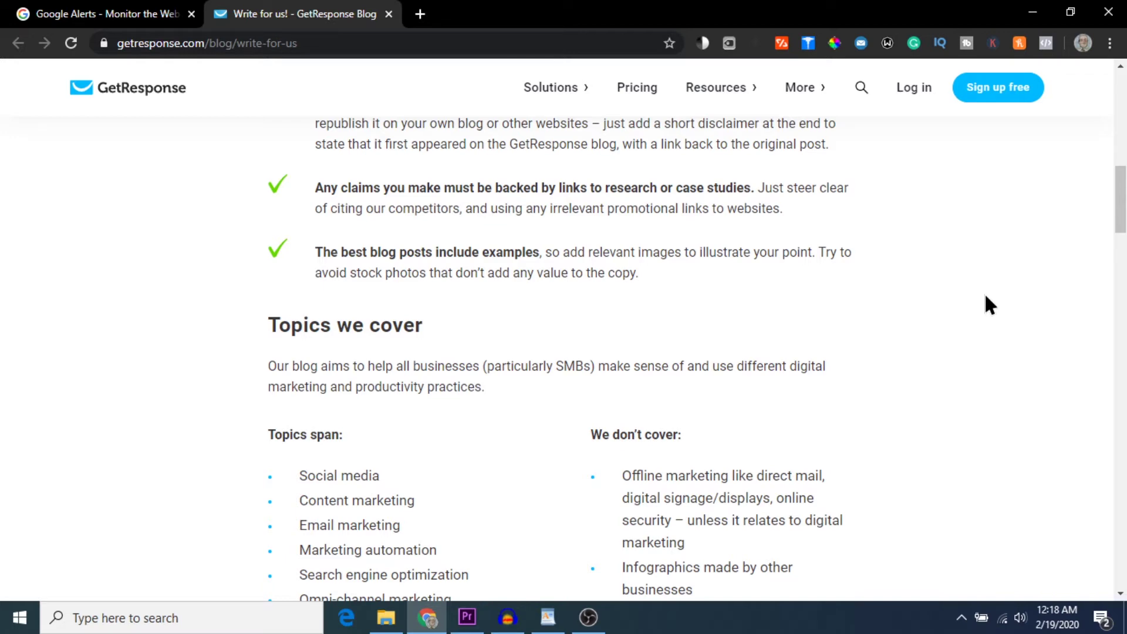
pyautogui.scroll(-1, 985, 294)
pyautogui.scroll(-3, 985, 295)
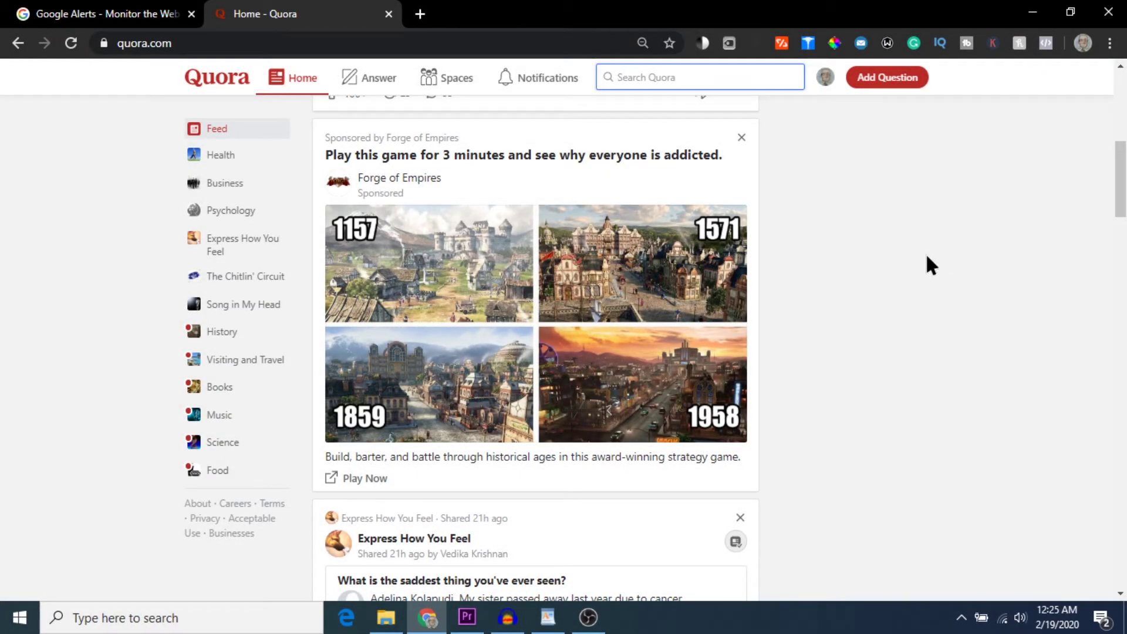
# - Browse the answers in Quora's Food topic feed, then go back to the Google Alerts tab
pyautogui.click(220, 478)
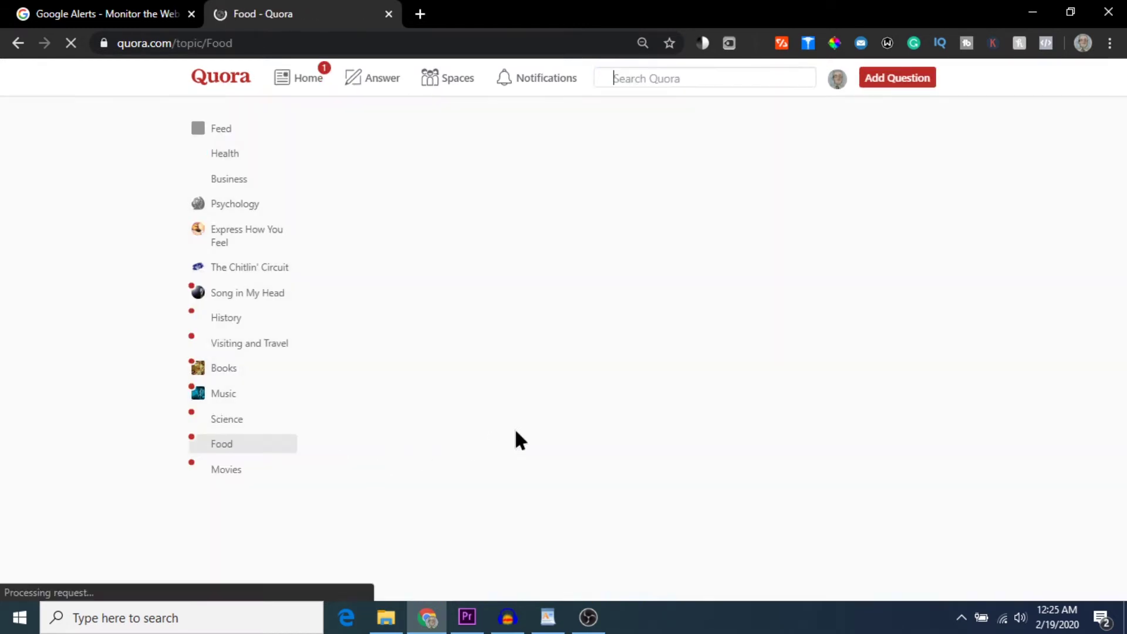
pyautogui.scroll(-3, 873, 276)
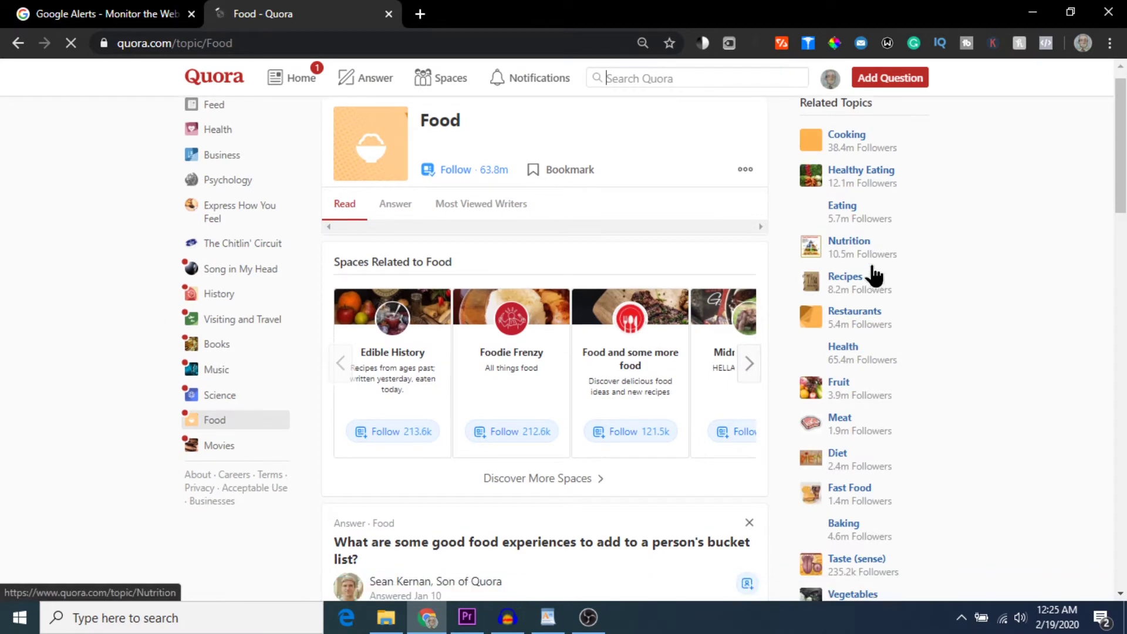
pyautogui.scroll(-3, 873, 267)
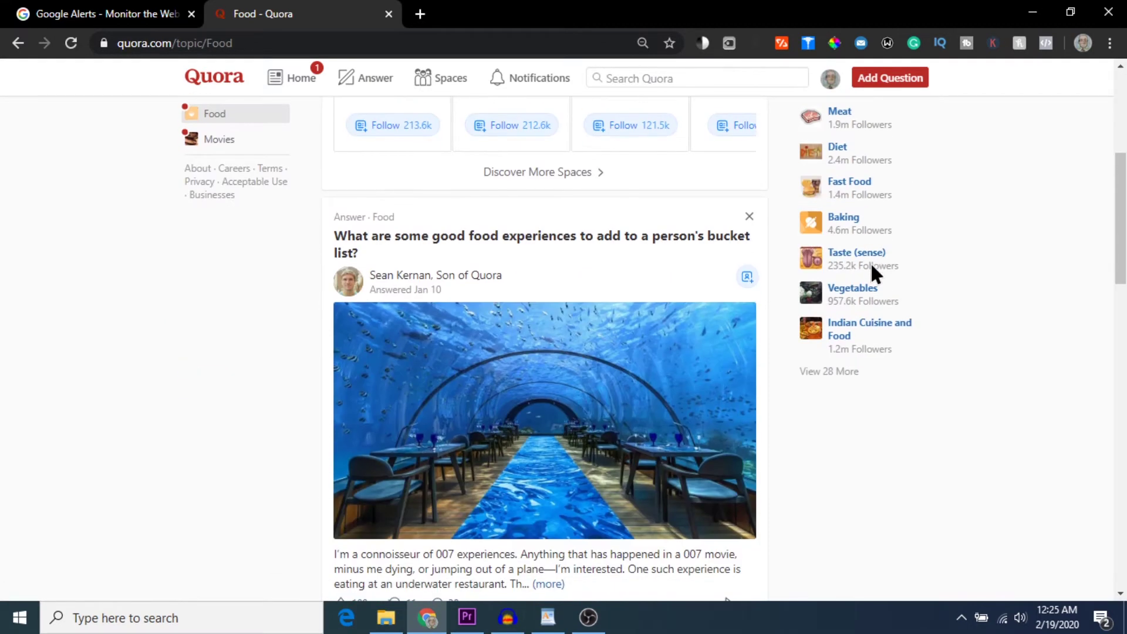
pyautogui.scroll(-6, 873, 268)
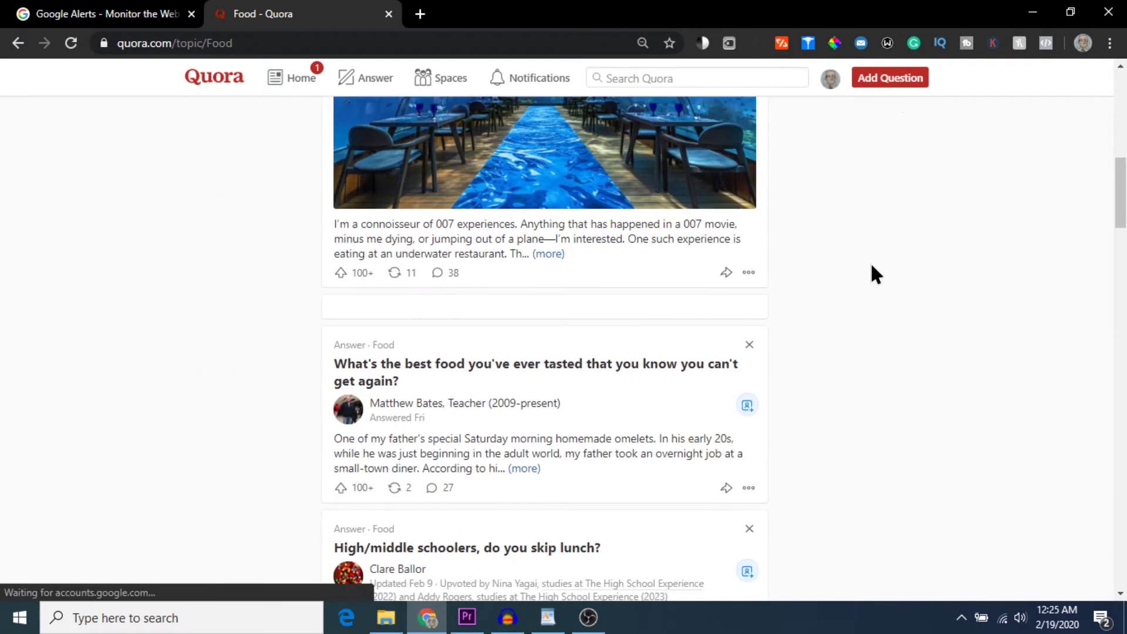
pyautogui.scroll(-1, 871, 274)
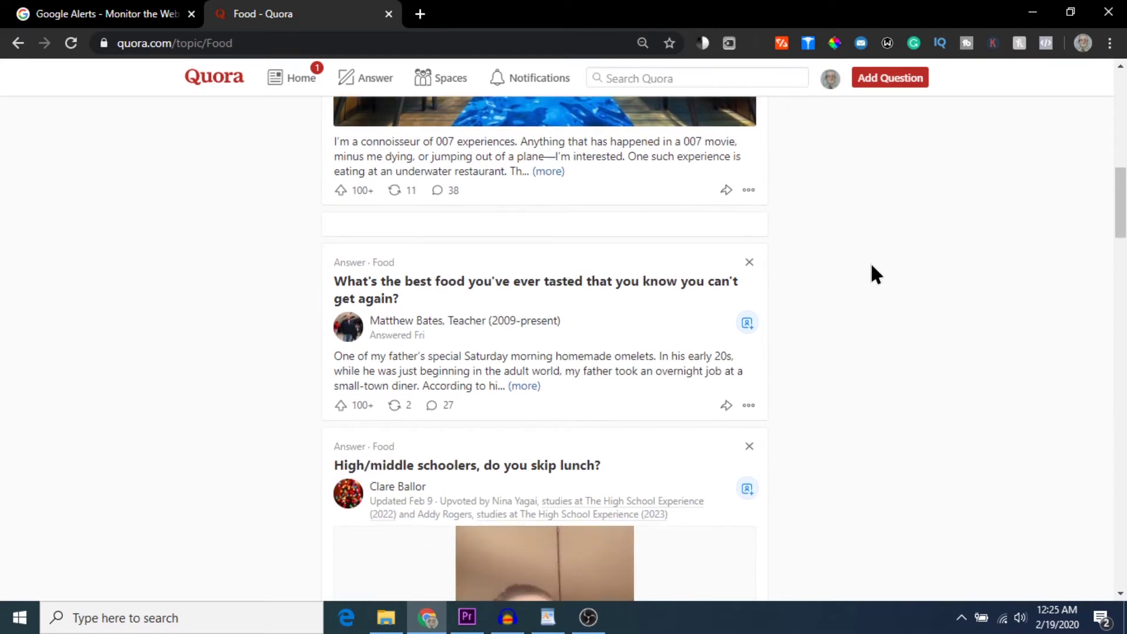
pyautogui.scroll(-5, 872, 265)
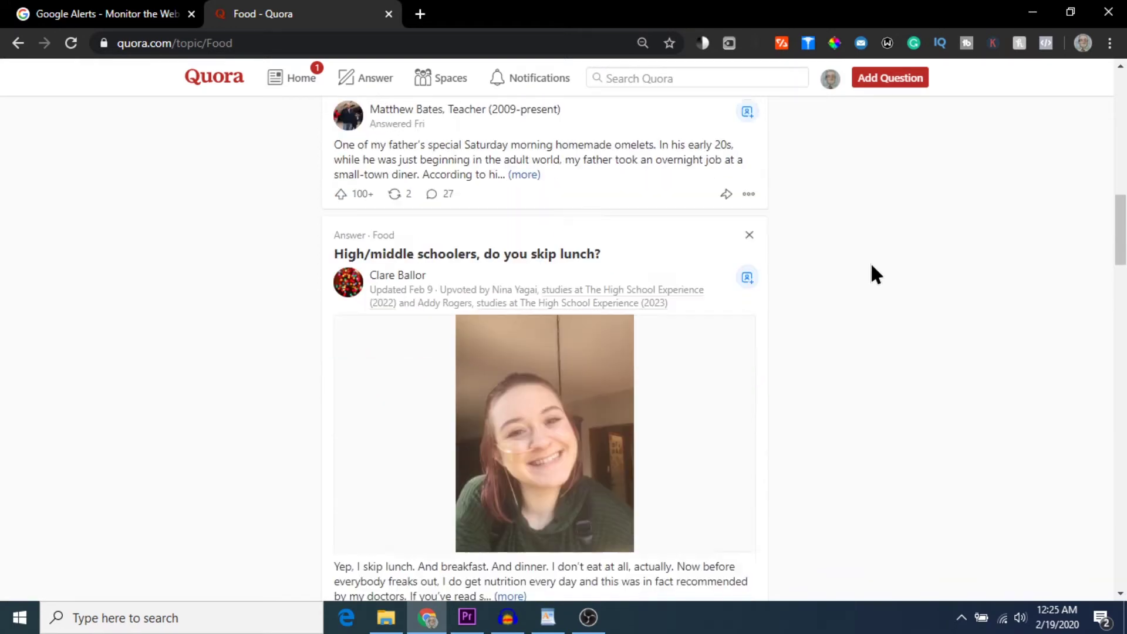
pyautogui.scroll(-3, 873, 269)
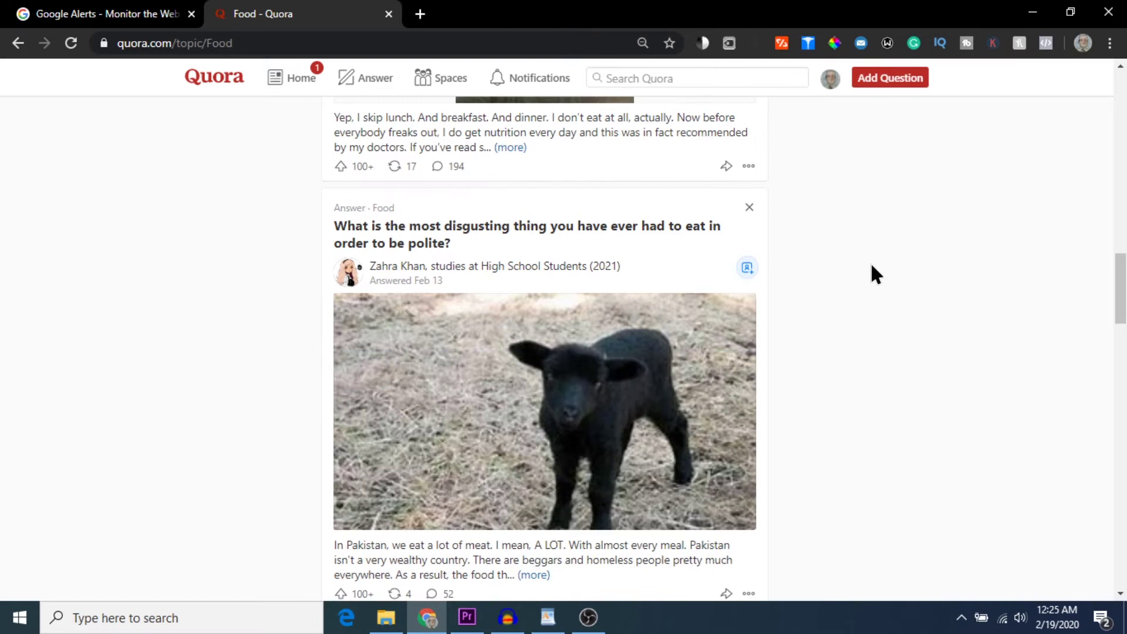
pyautogui.scroll(-5, 872, 265)
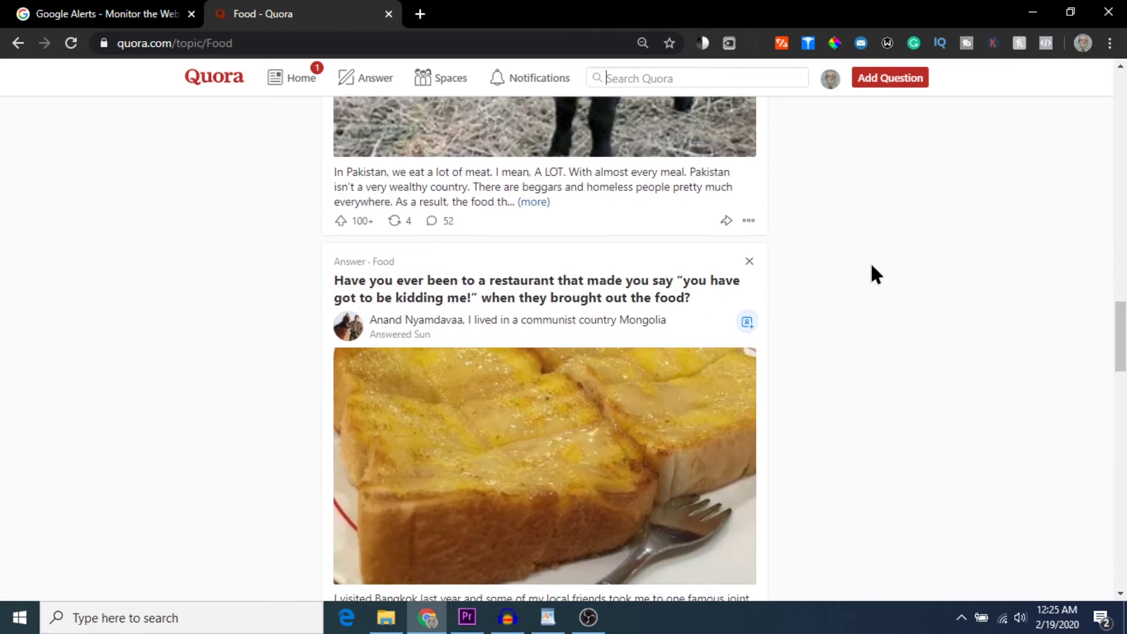
pyautogui.click(122, 15)
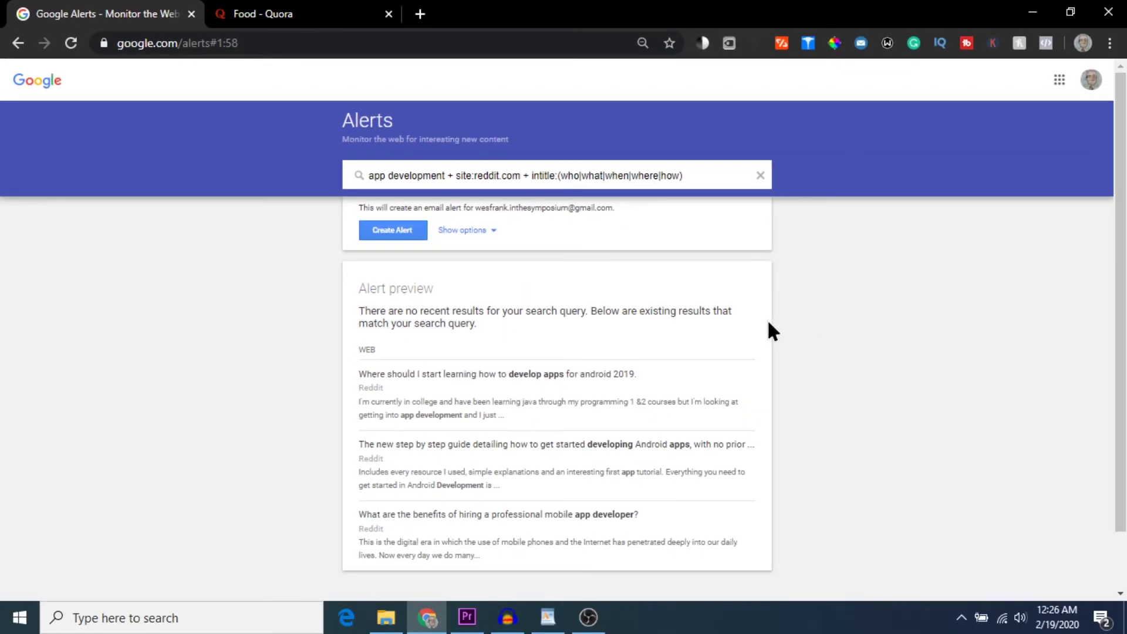
# - Scroll the preview of Reddit app development posts whose titles ask who, what, when, where or how
pyautogui.scroll(-1, 615, 353)
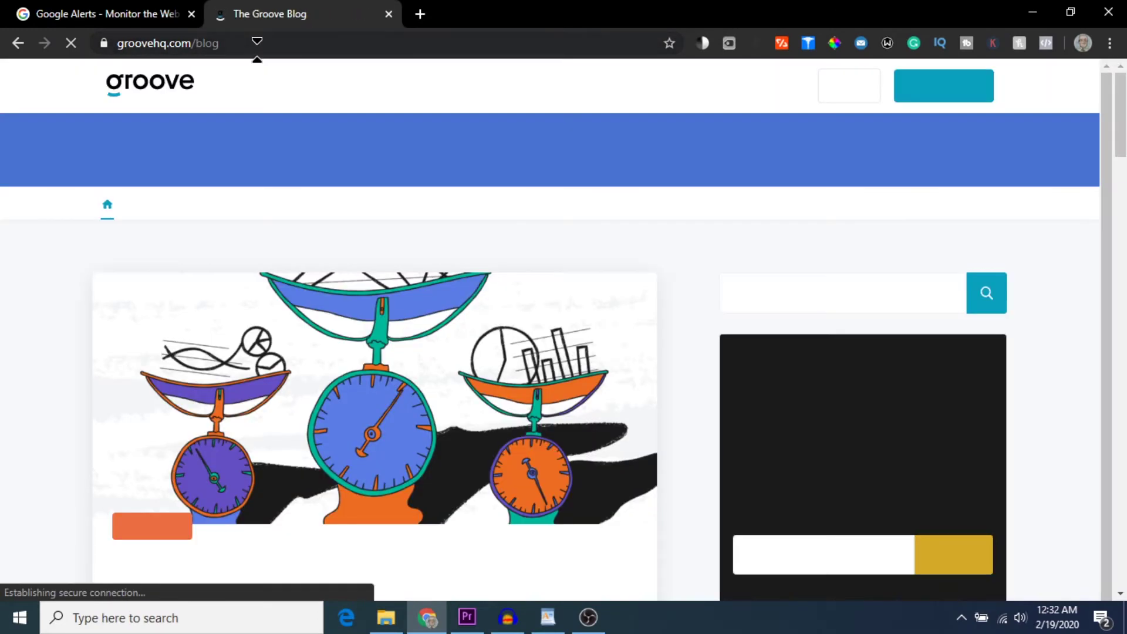
# - Paste the copied Groove blog address after site: and trim it to site:groovehq.com/blog
pyautogui.click(257, 52)
pyautogui.hotkey('ctrl', 'c')
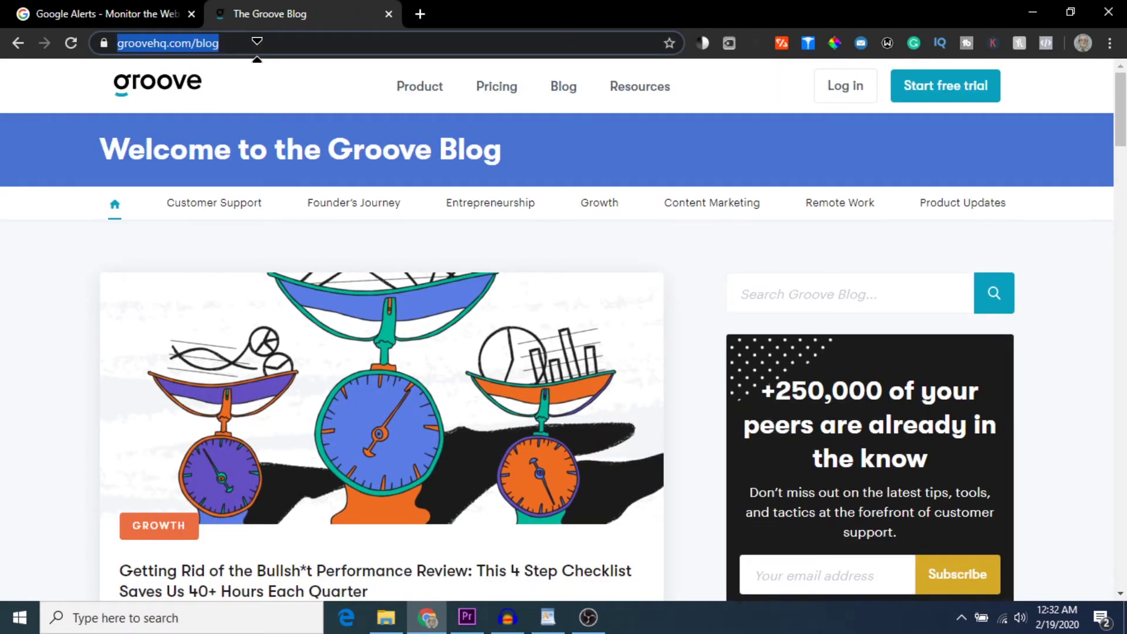
pyautogui.click(118, 13)
pyautogui.write('si')
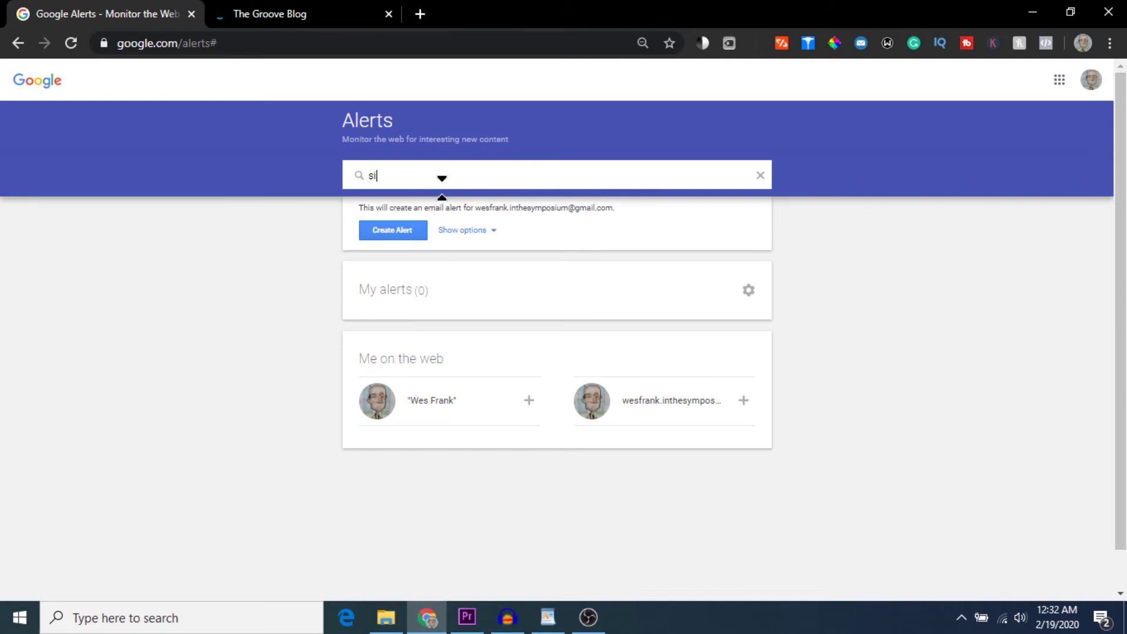
pyautogui.write('te:')
pyautogui.hotkey('ctrl', 'v')
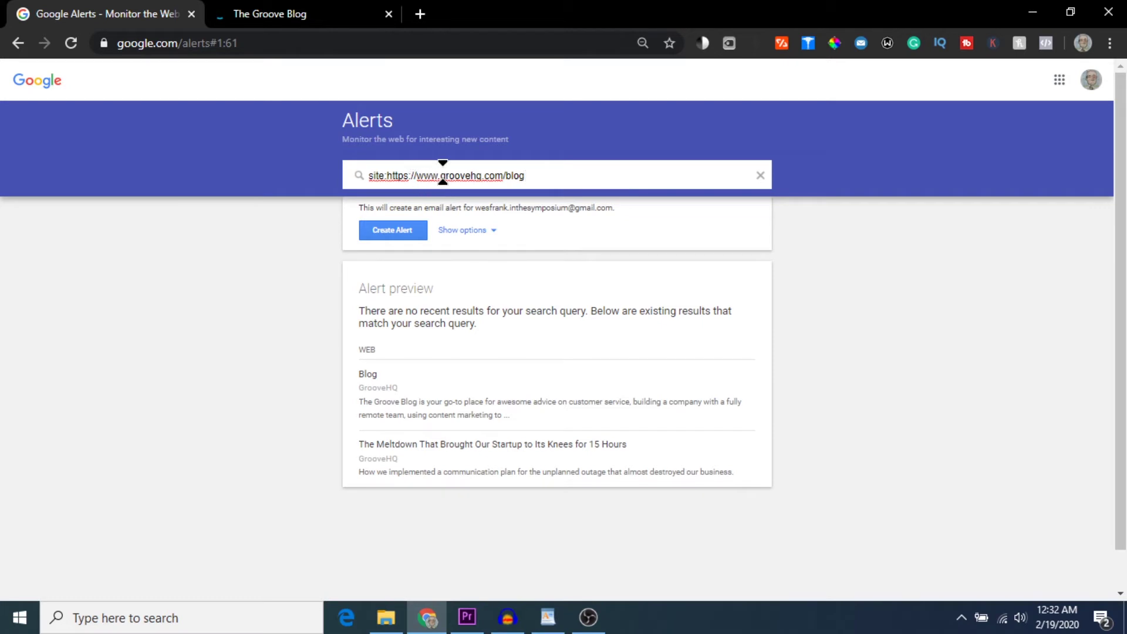
pyautogui.click(441, 177)
pyautogui.press('BackSpace')
pyautogui.press('BackSpace')
pyautogui.press('BackSpace')
pyautogui.press('BackSpace')
pyautogui.press('BackSpace')
pyautogui.press('BackSpace')
pyautogui.press('BackSpace')
pyautogui.press('BackSpace')
pyautogui.press('BackSpace')
pyautogui.press('BackSpace')
pyautogui.press('BackSpace')
pyautogui.press('BackSpace')
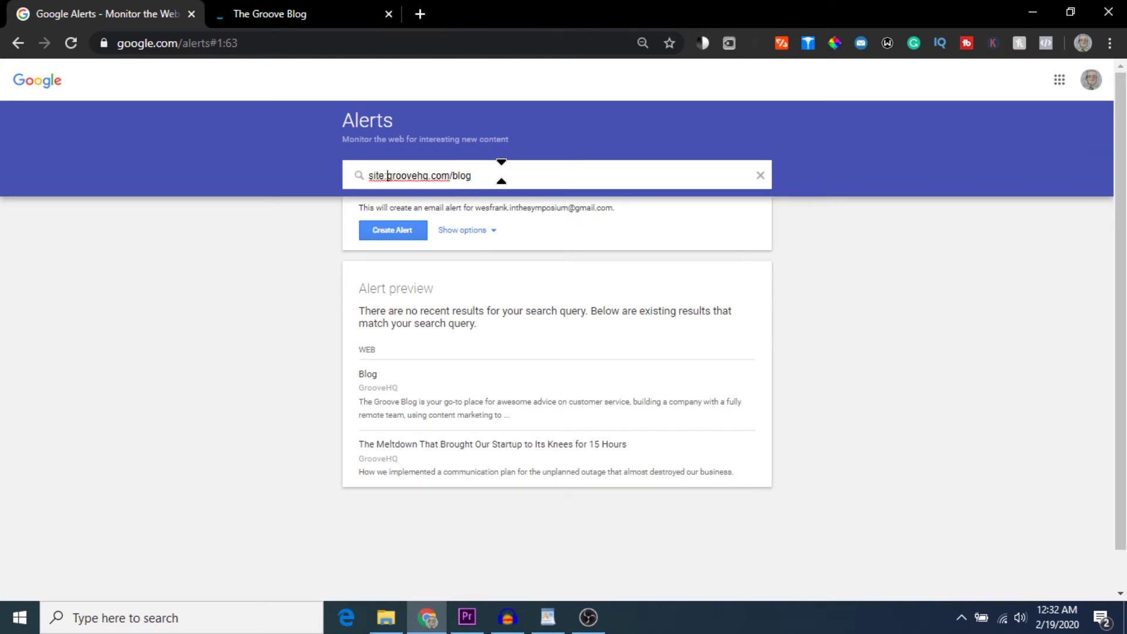
# - Open the Meltdown article result, then enter the new query 'parasite + torrent/download/stream'
pyautogui.click(502, 446)
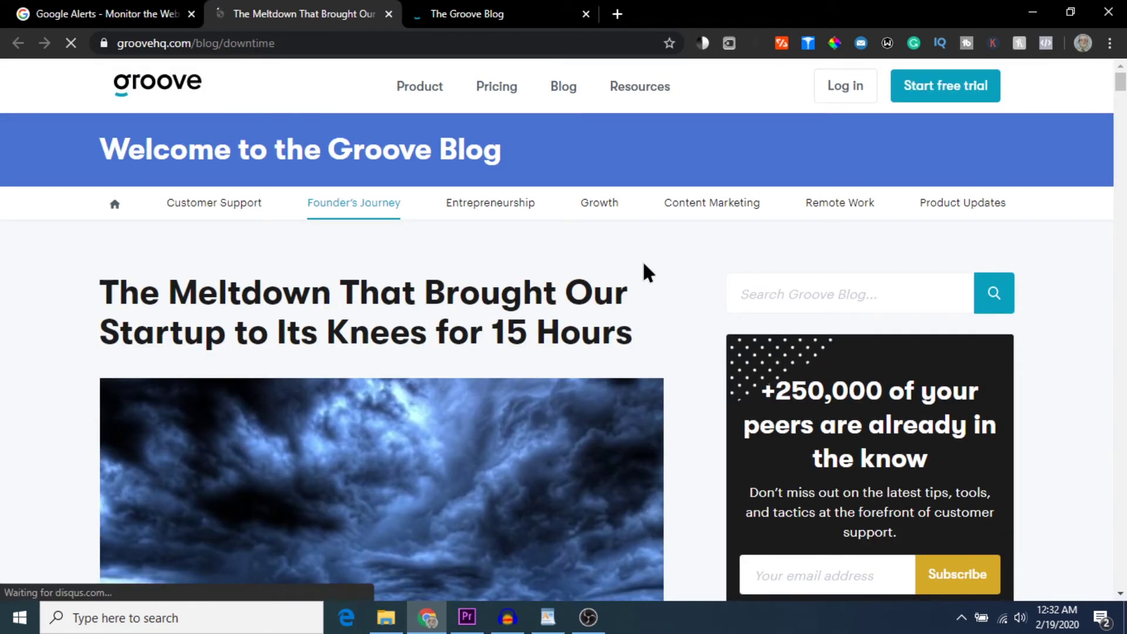
pyautogui.scroll(-3, 643, 271)
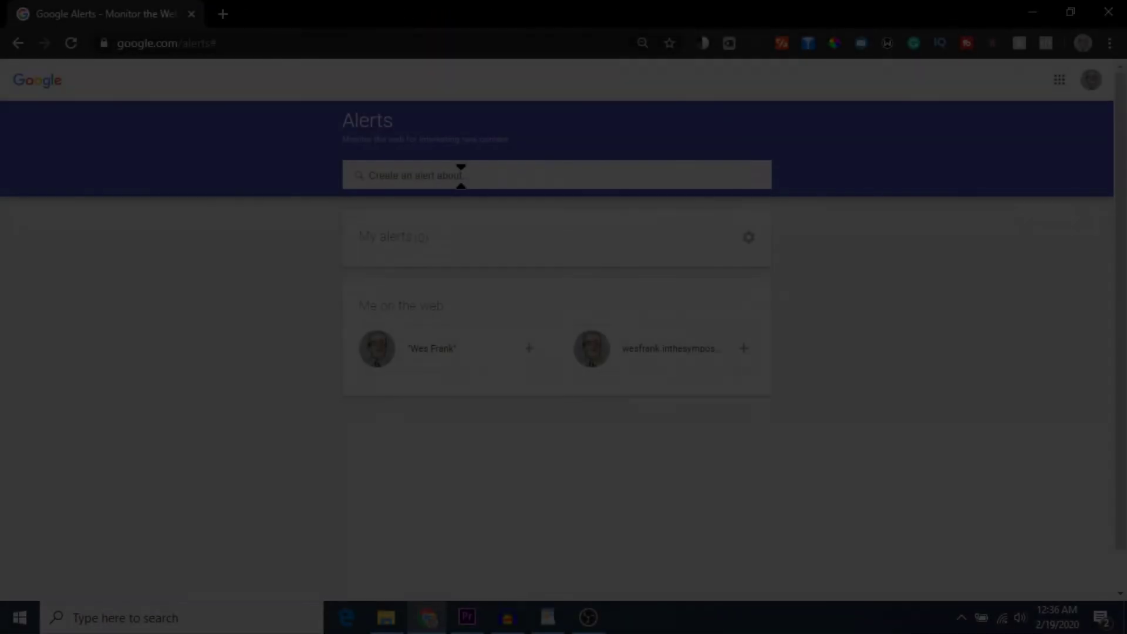
pyautogui.write('parasit')
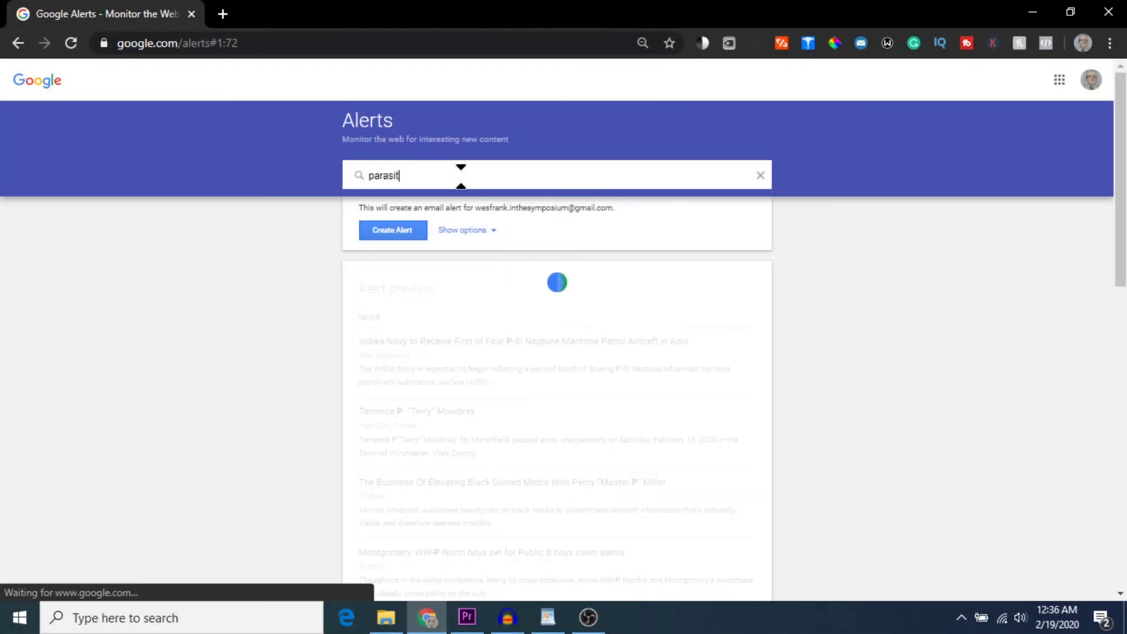
pyautogui.write('e + torre')
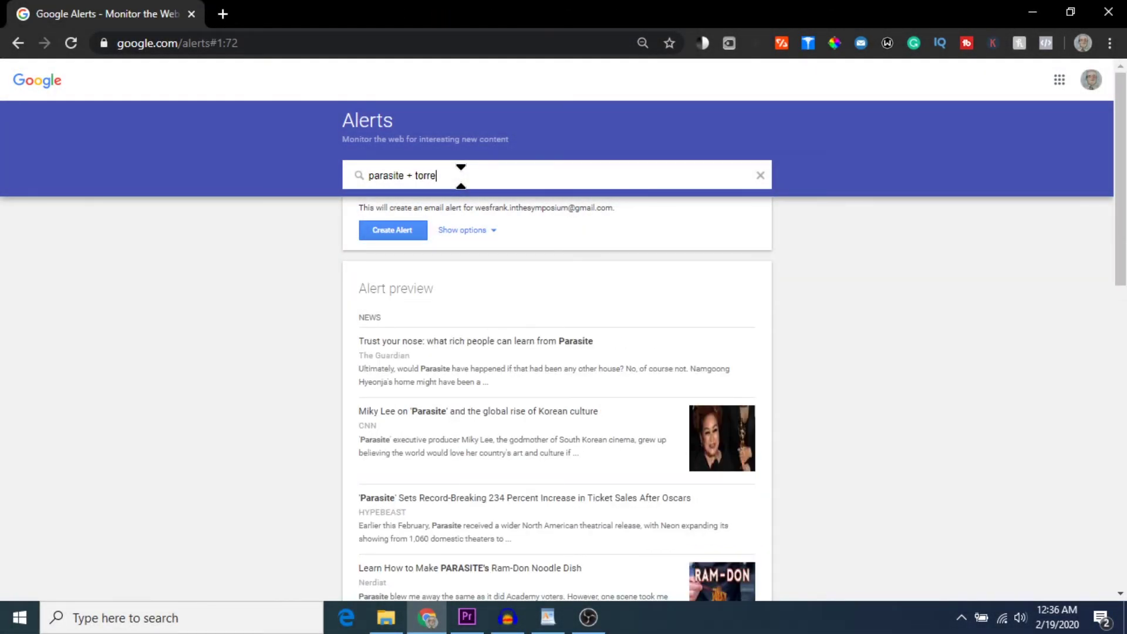
pyautogui.write('nt/do')
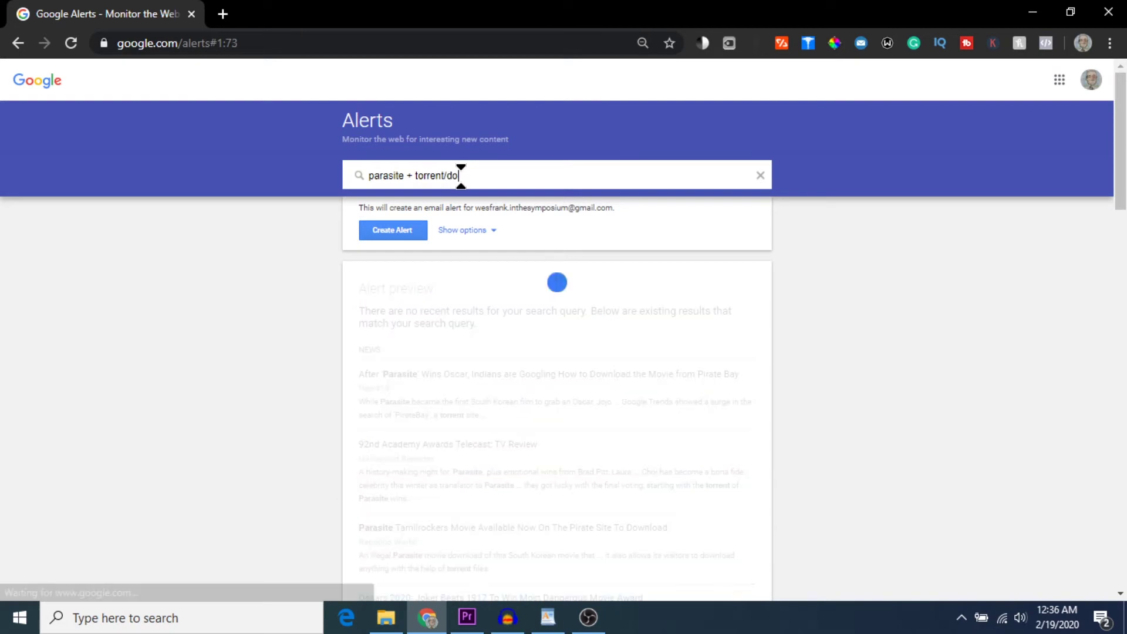
pyautogui.write('wnload/')
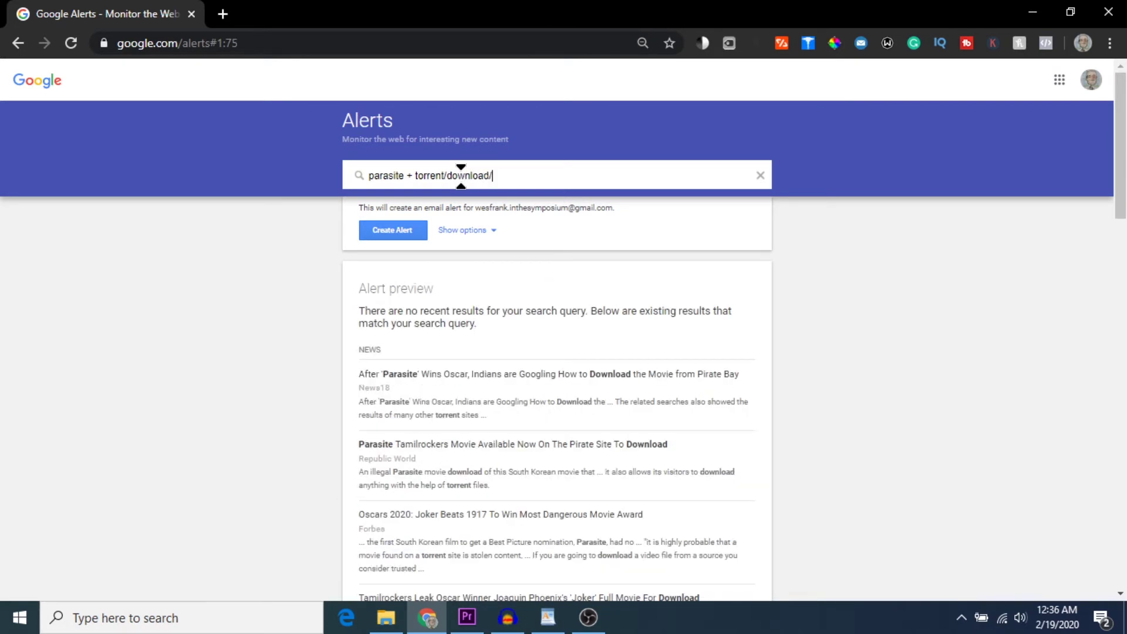
pyautogui.write('stream')
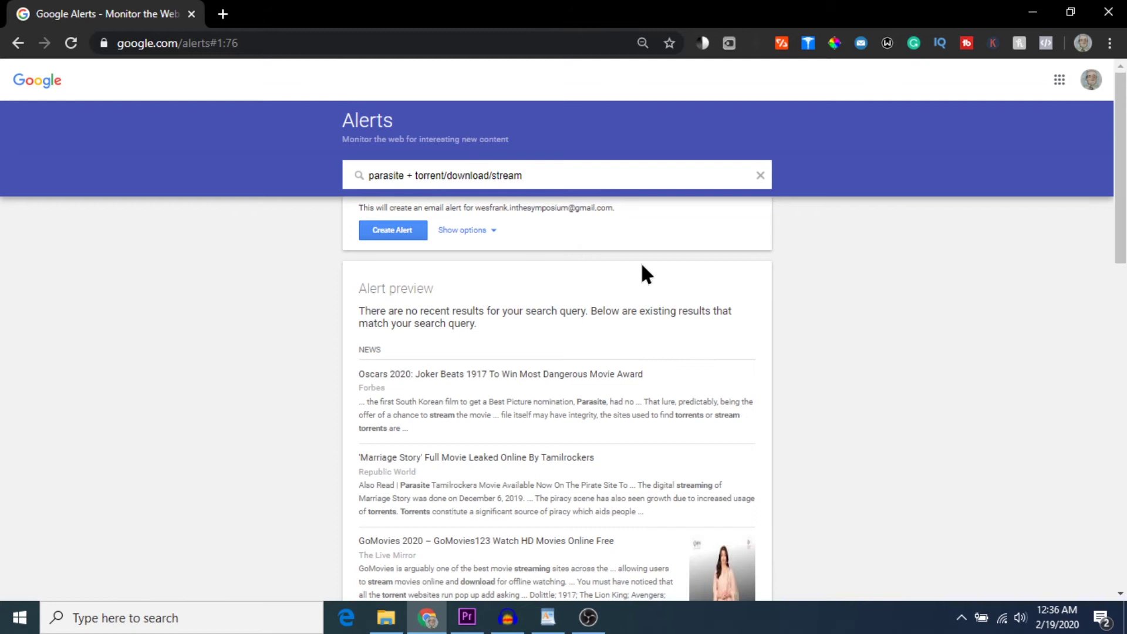
# - Scroll through the preview results for 'parasite + torrent/download/stream'
pyautogui.scroll(-7, 801, 301)
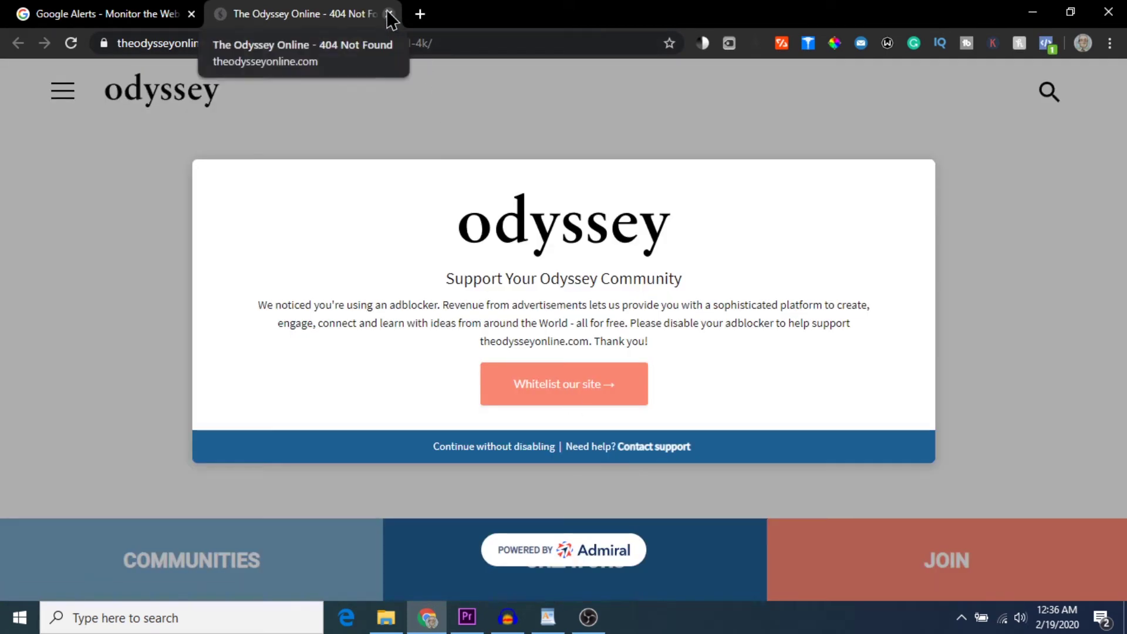
# - Close The Odyssey Online 404 tab
pyautogui.click(388, 14)
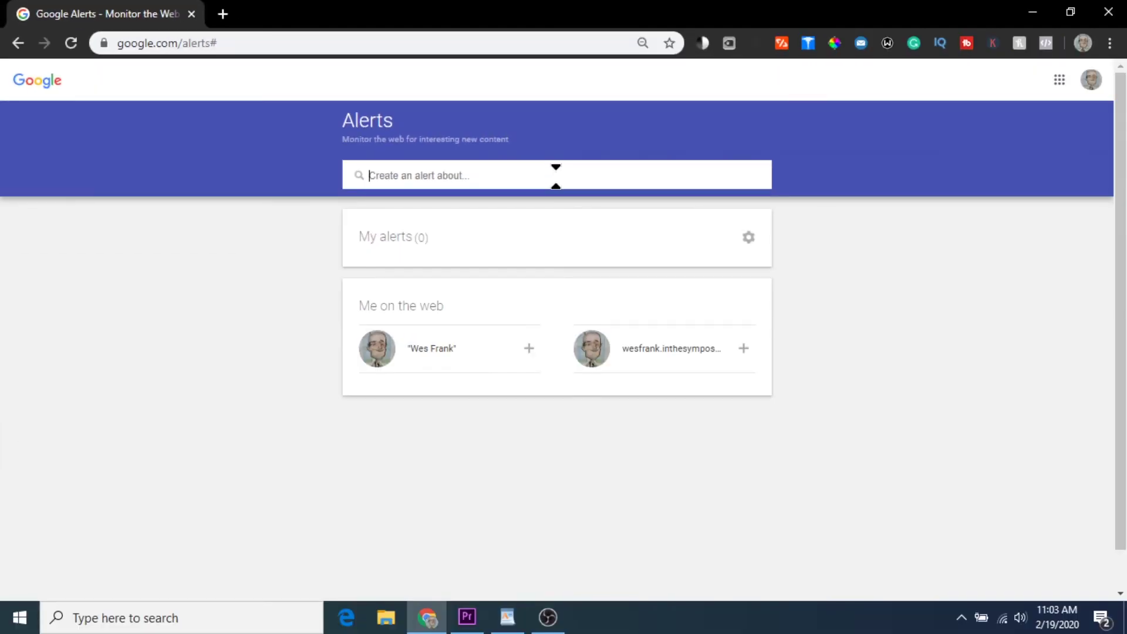
# - Enter 'NBA allstar game', review its All-Star preview stories, and expand the alert options
pyautogui.click(556, 177)
pyautogui.write('NBA al')
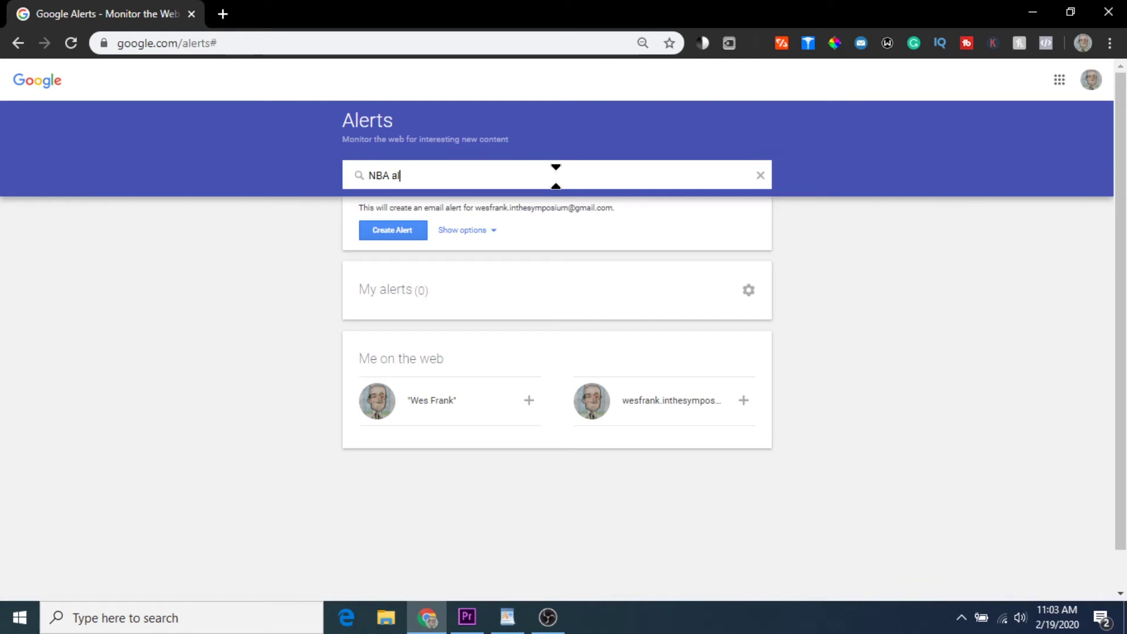
pyautogui.write('lstar game')
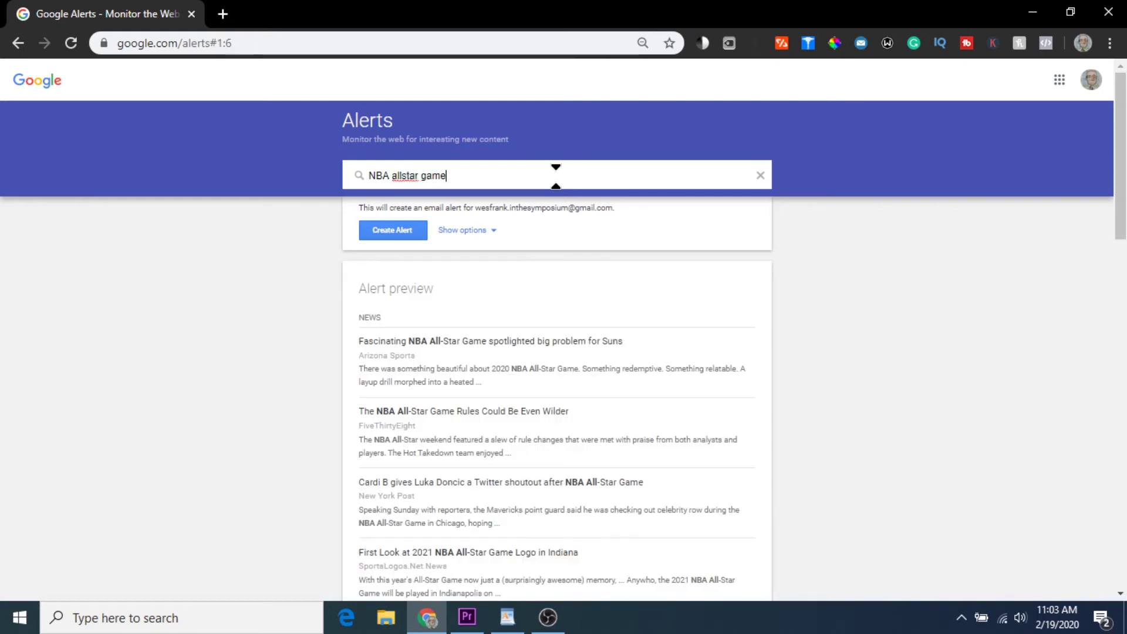
pyautogui.scroll(-1, 829, 343)
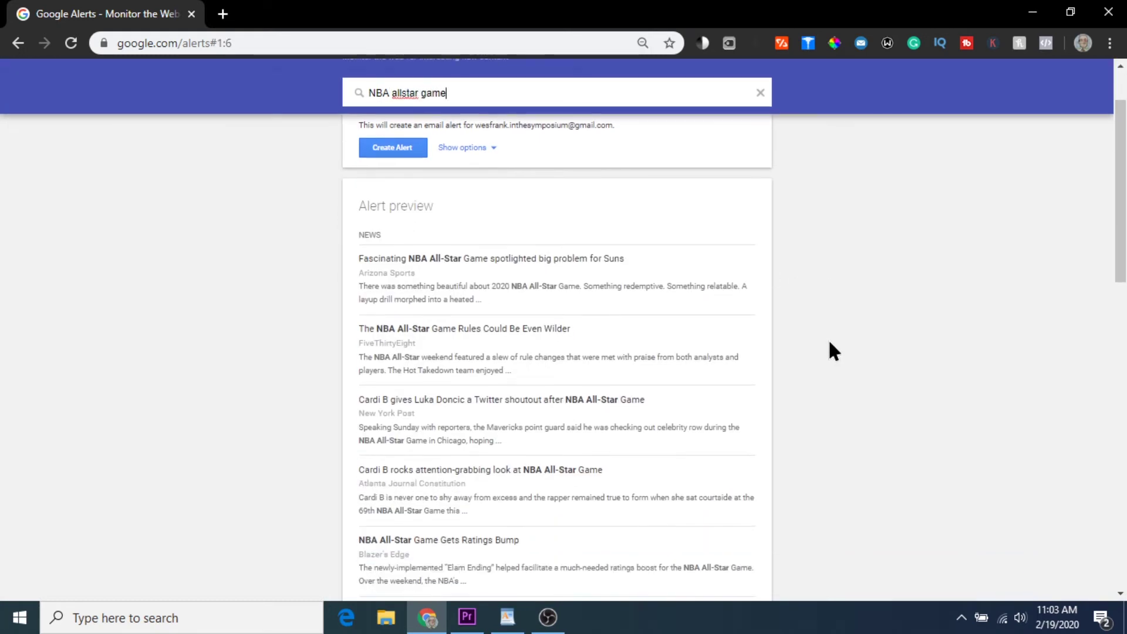
pyautogui.scroll(-1, 829, 342)
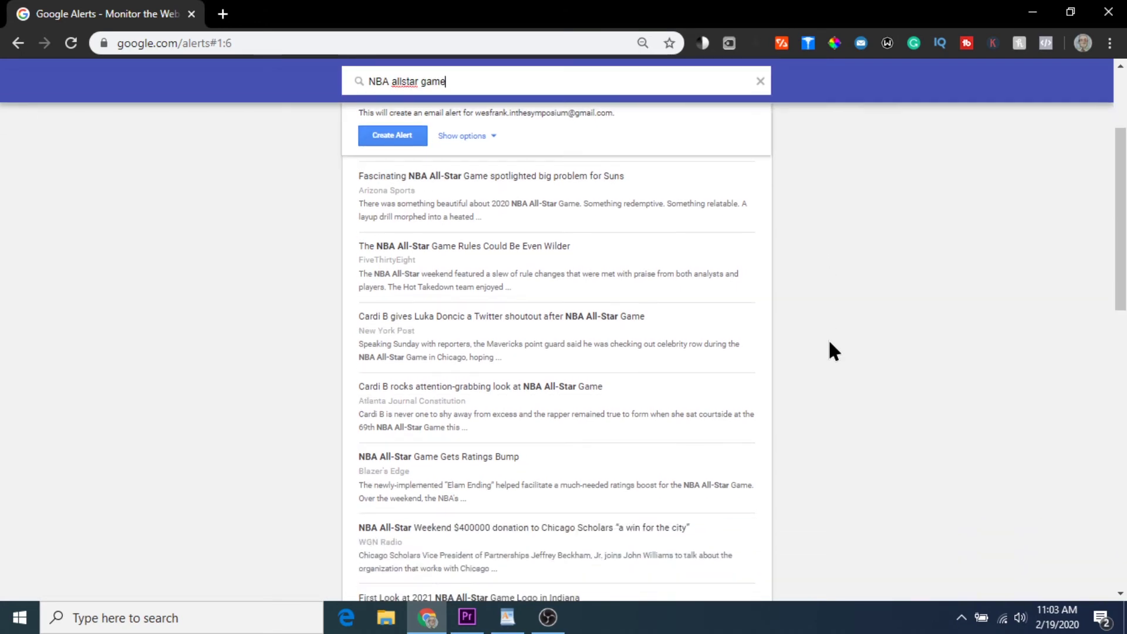
pyautogui.scroll(-2, 829, 340)
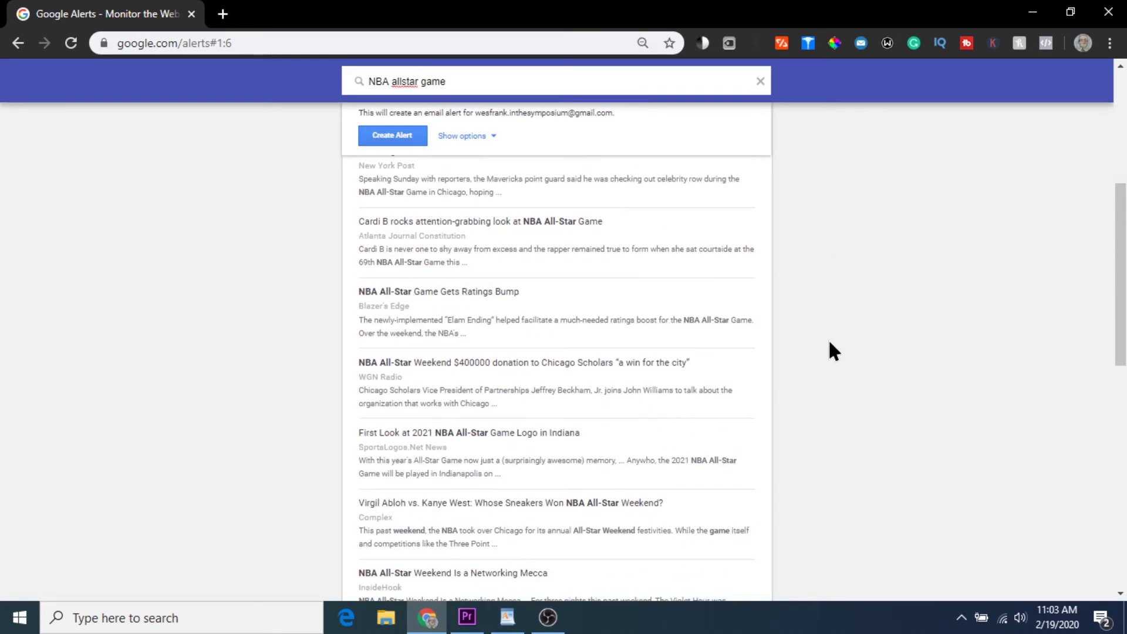
pyautogui.scroll(4, 829, 339)
pyautogui.click(469, 231)
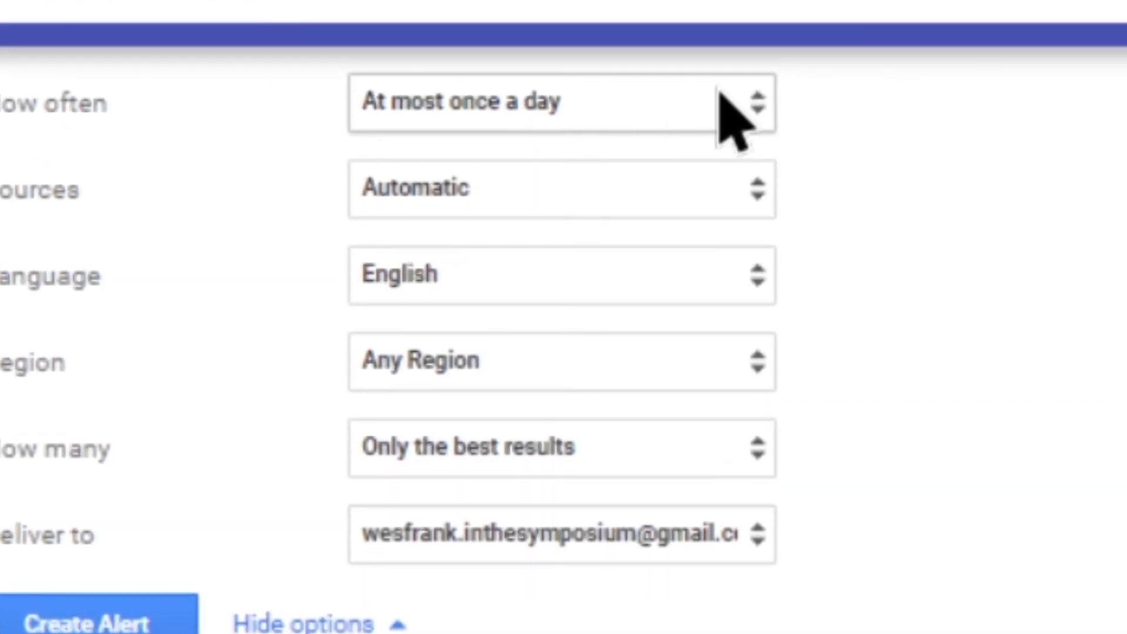
# - Keep Automatic sources, Only the best results and email delivery, then create the NBA allstar game alert
pyautogui.click(721, 195)
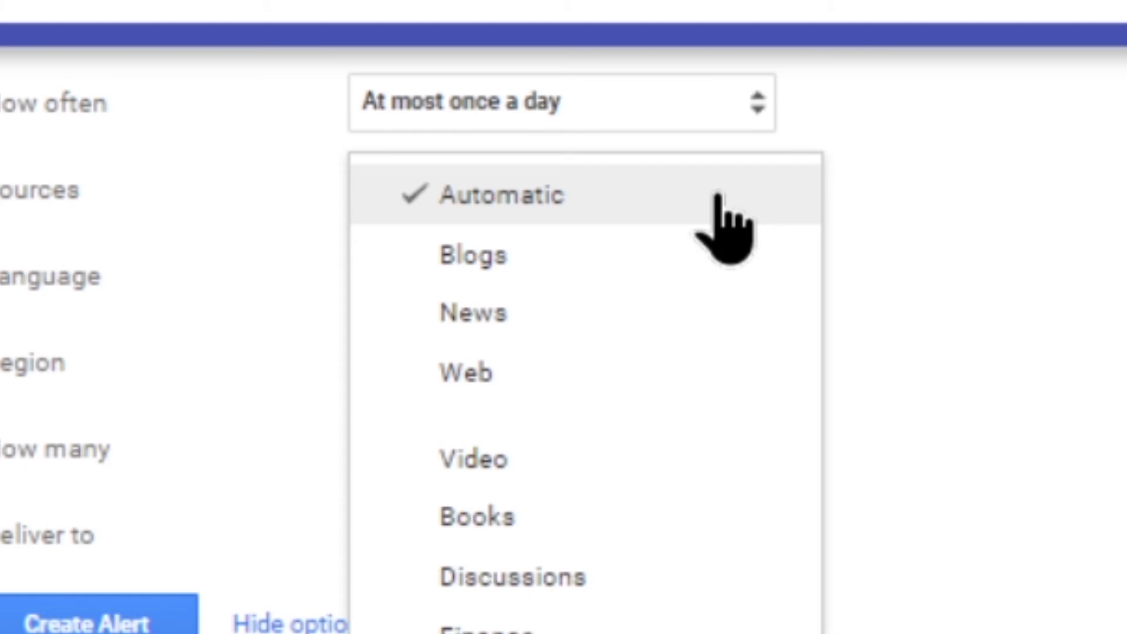
pyautogui.click(880, 232)
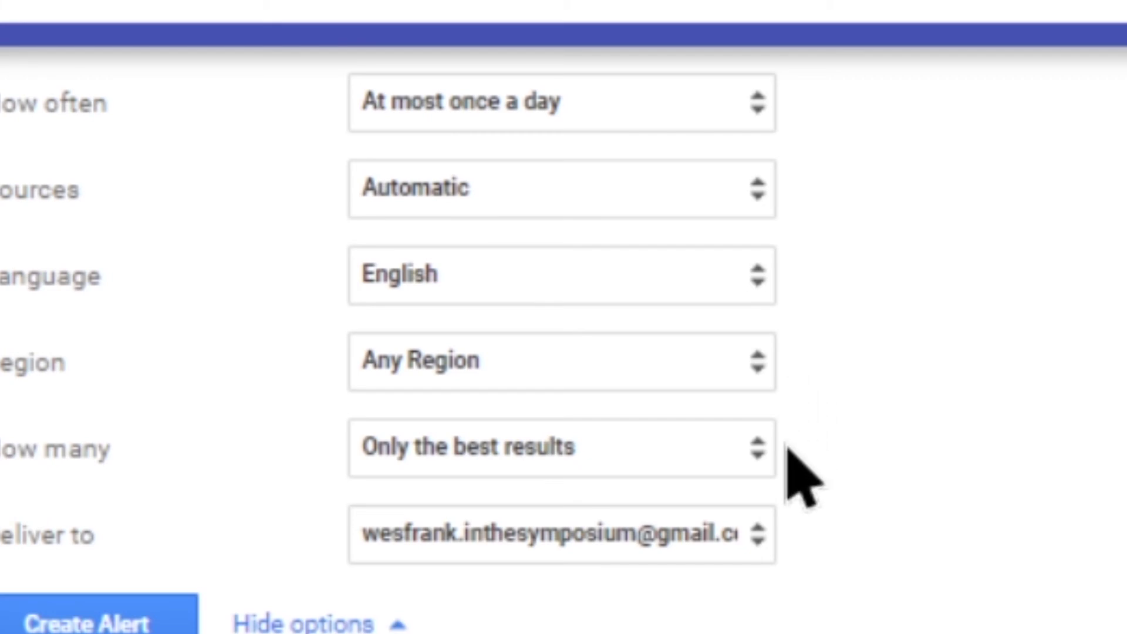
pyautogui.click(754, 455)
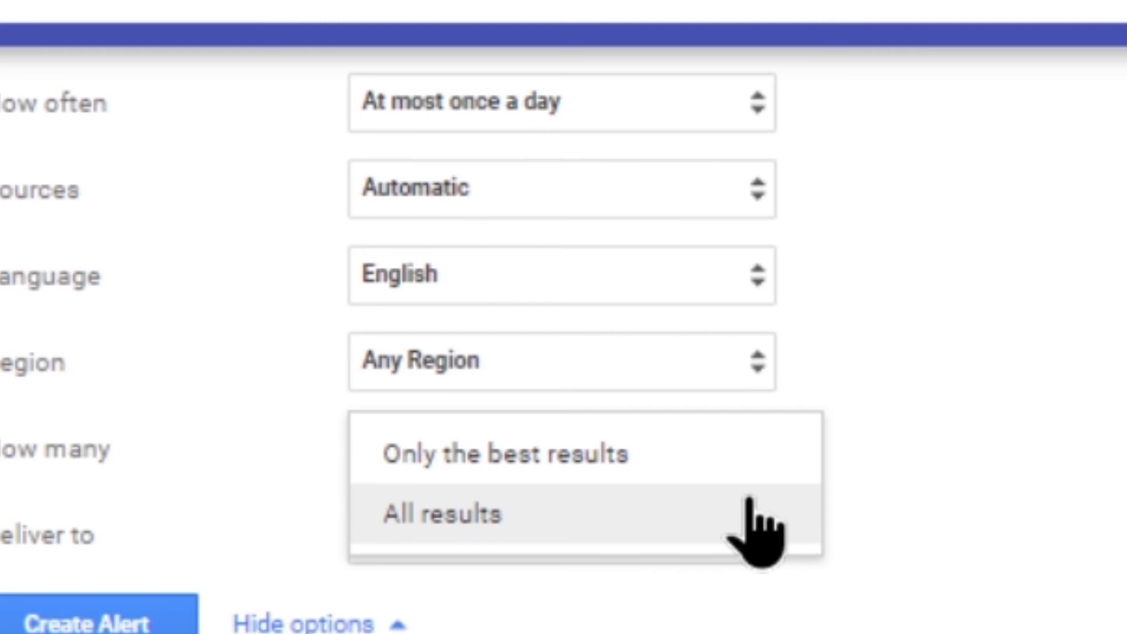
pyautogui.click(750, 454)
pyautogui.click(750, 537)
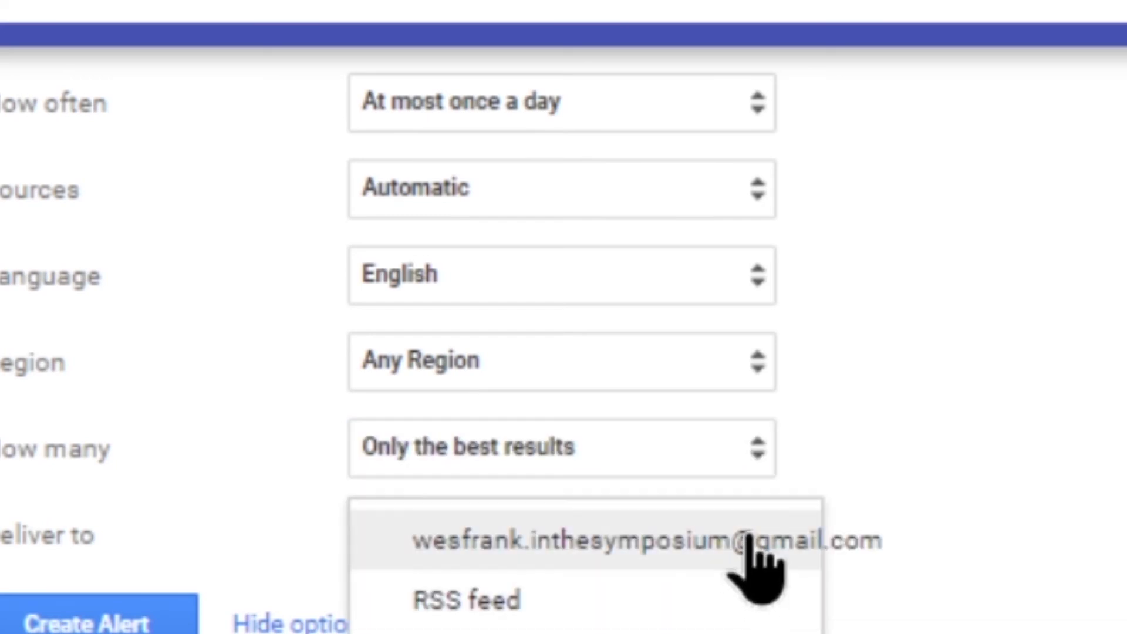
pyautogui.click(750, 544)
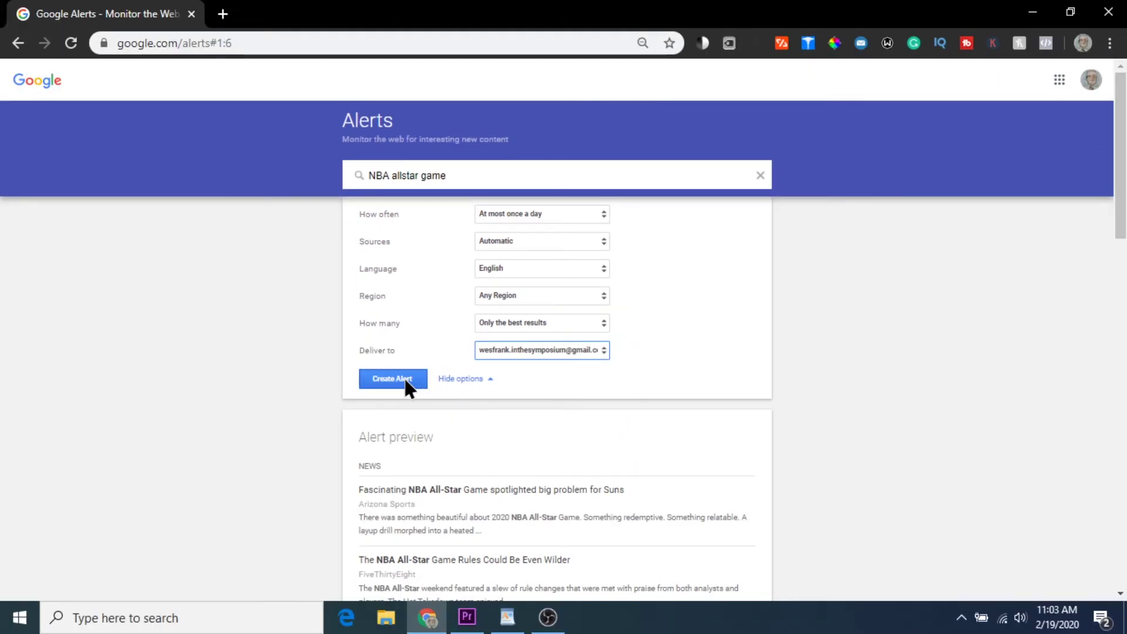
pyautogui.click(405, 381)
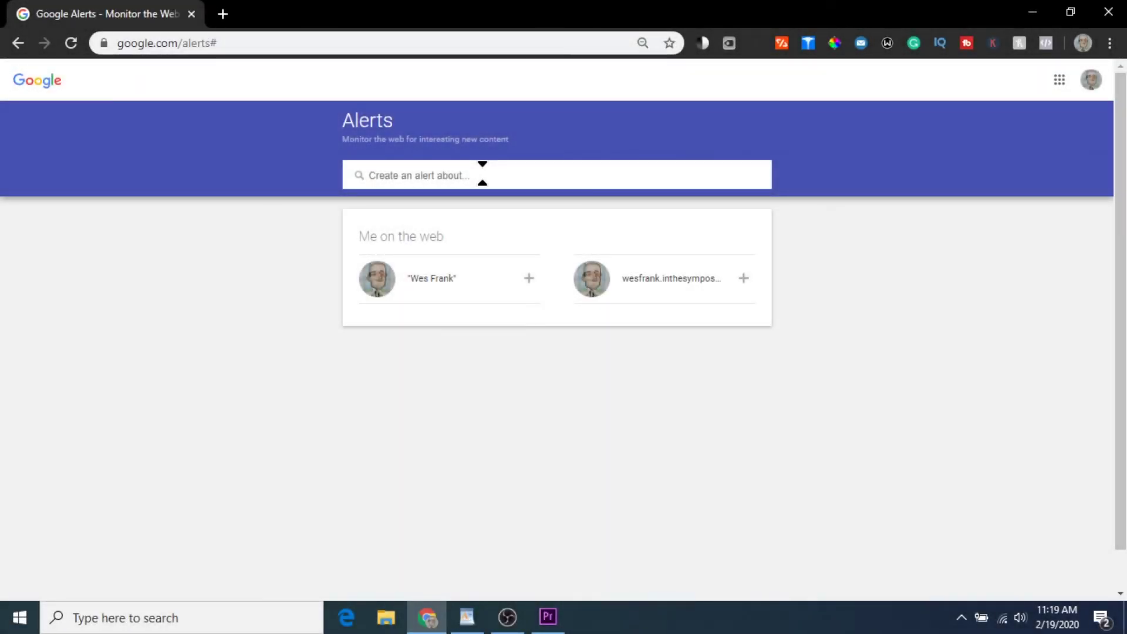
# - Enter the quoted query "yahoo news" and review its Yahoo News preview stories
pyautogui.write('"yahoo ')
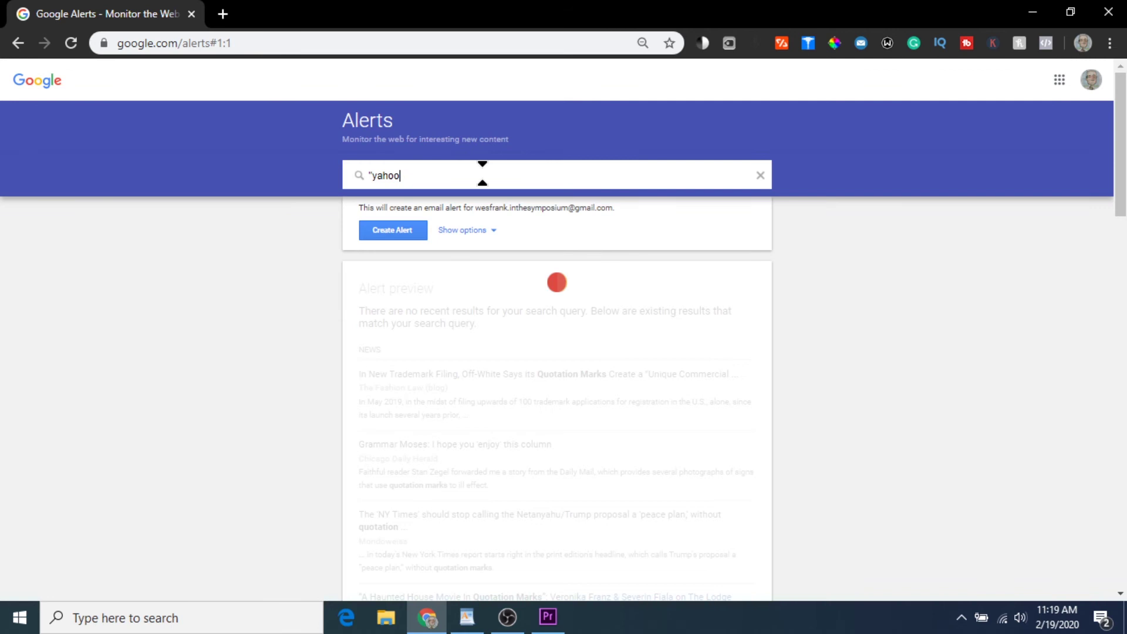
pyautogui.write('news"')
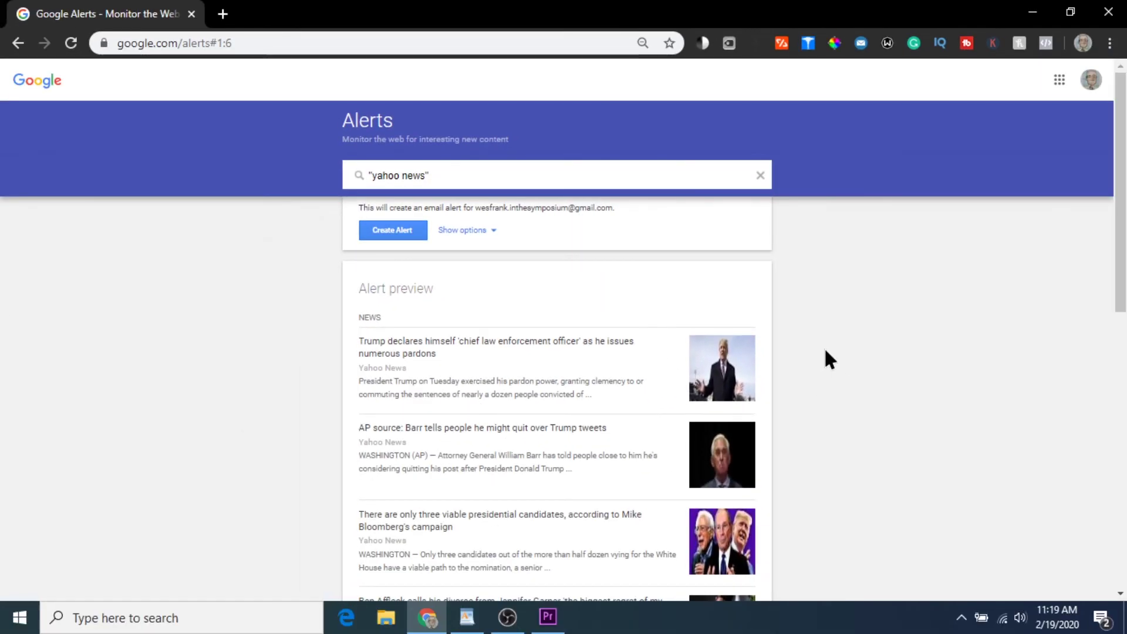
pyautogui.scroll(-2, 826, 351)
pyautogui.scroll(-3, 826, 350)
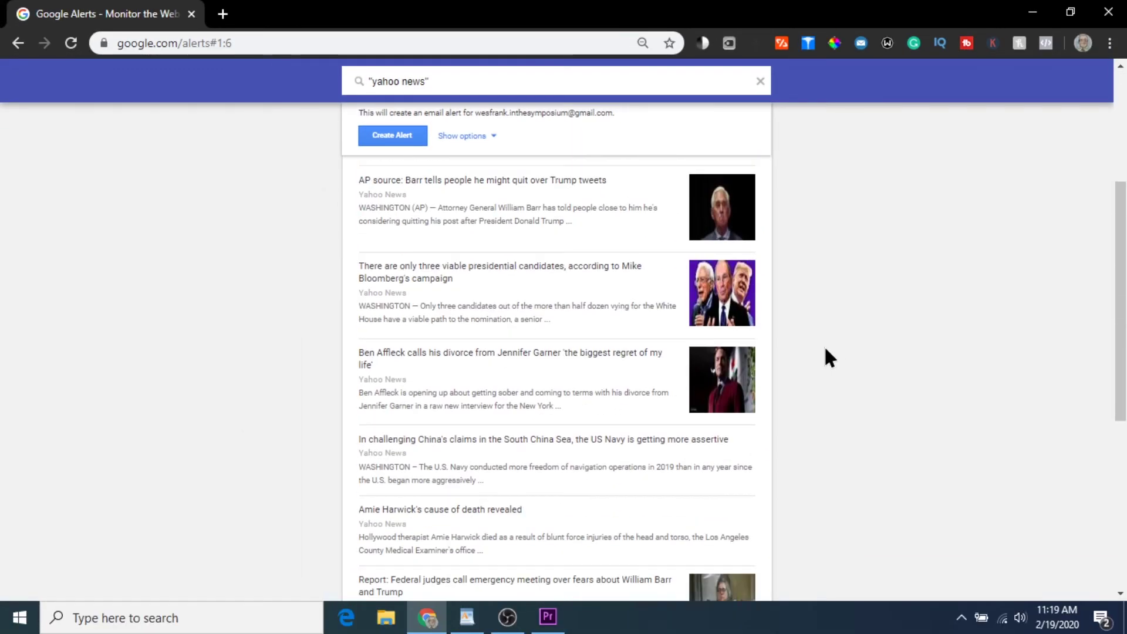
pyautogui.scroll(-5, 825, 349)
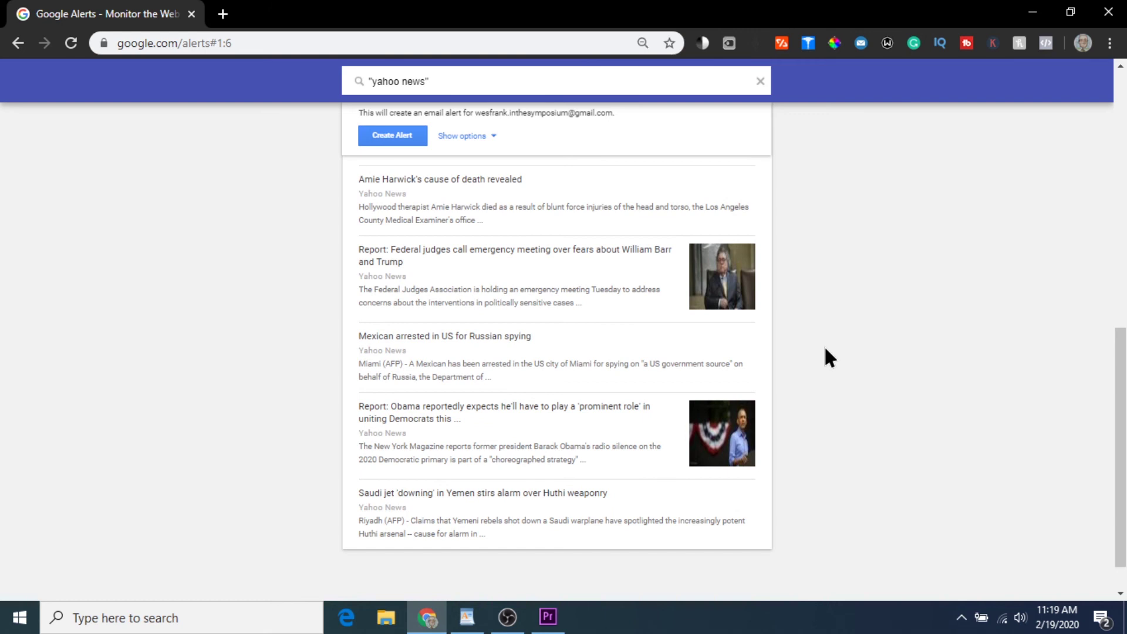
pyautogui.scroll(10, 825, 345)
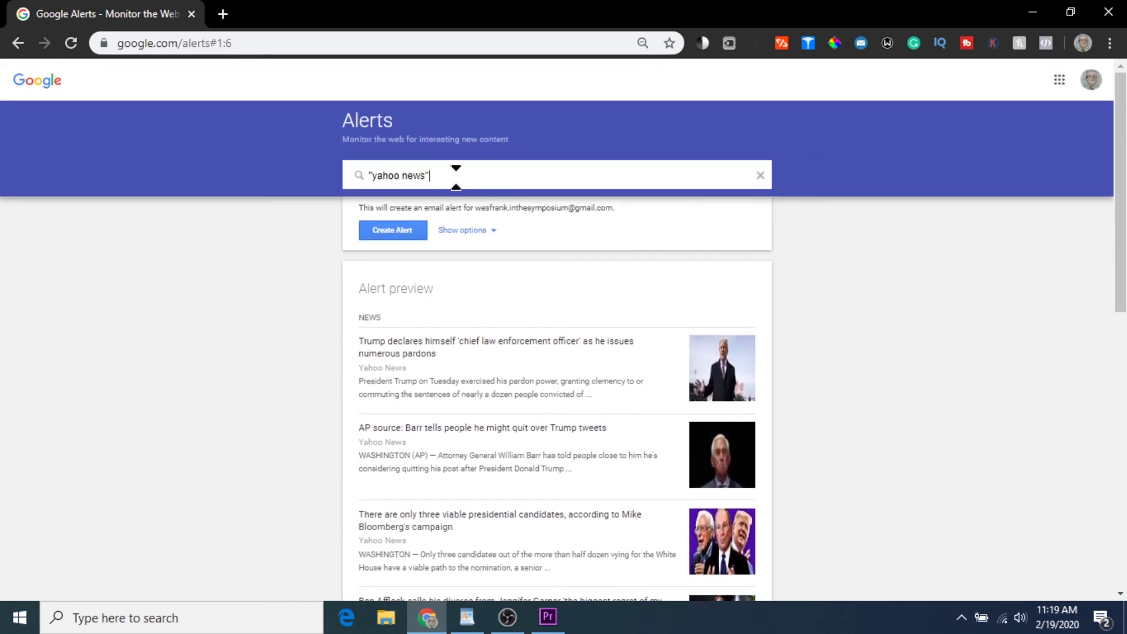
# - Remove both quote marks and compare the unquoted preview, noting the Yahoo Finance source
pyautogui.press('BackSpace')
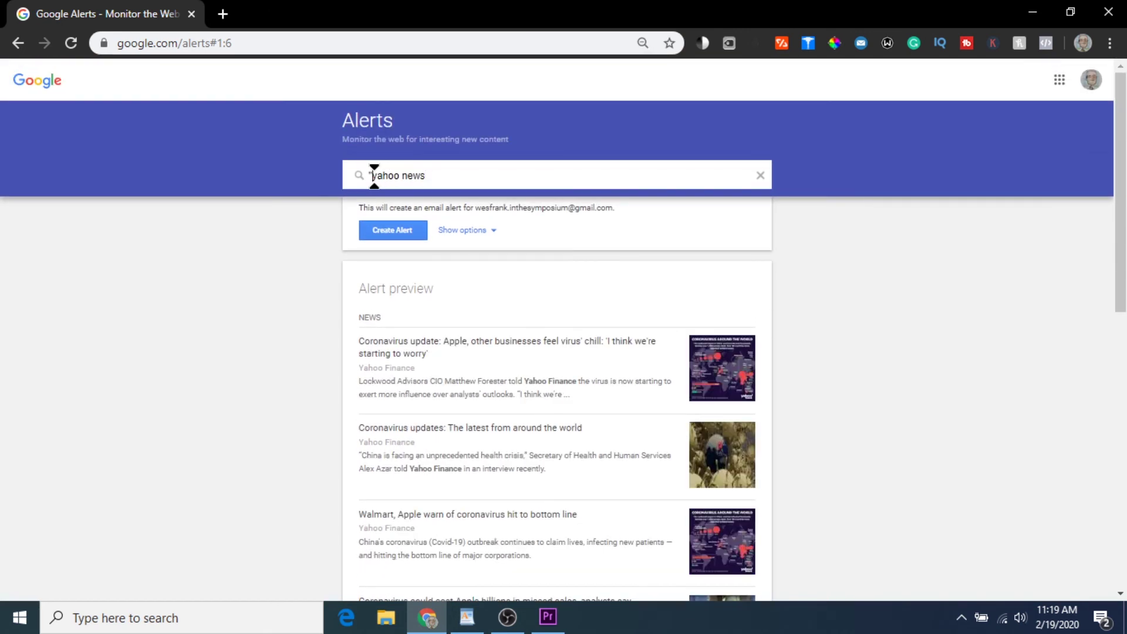
pyautogui.click(372, 175)
pyautogui.press('BackSpace')
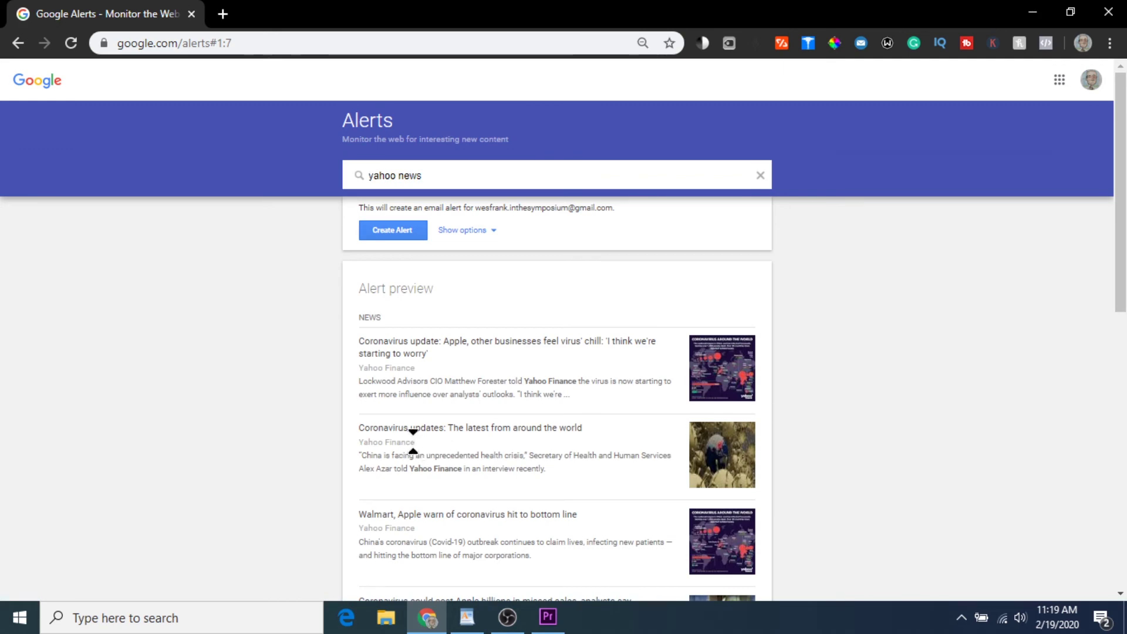
pyautogui.moveTo(416, 442); pyautogui.dragTo(359, 441)
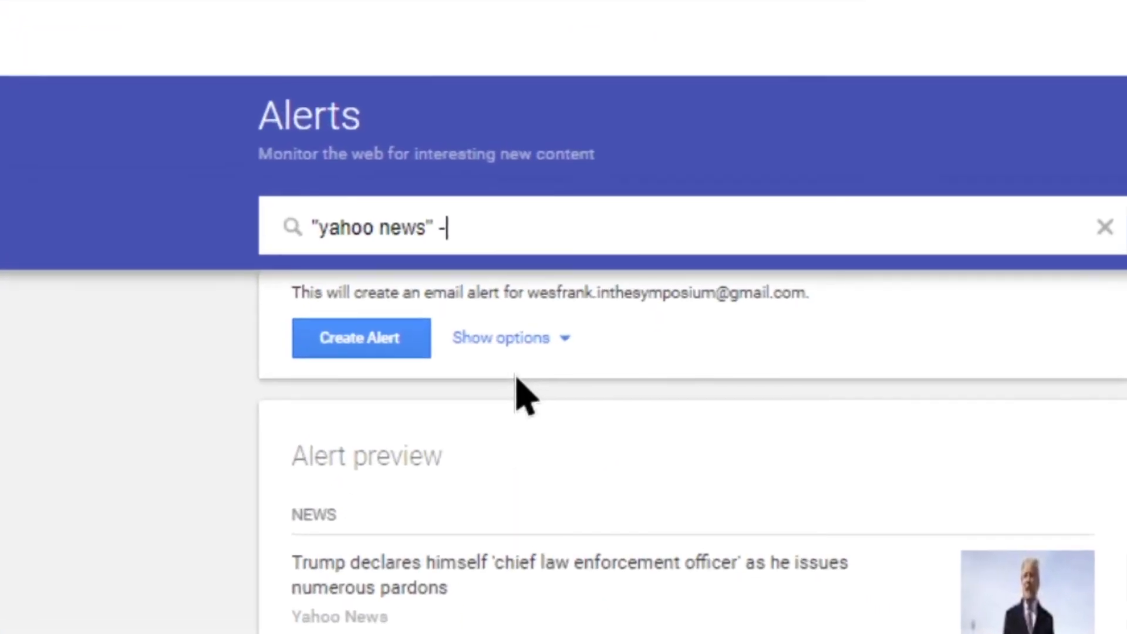
# - Add -"fox news" after "yahoo news" to exclude Fox News results, then review the preview
pyautogui.write('"fox news')
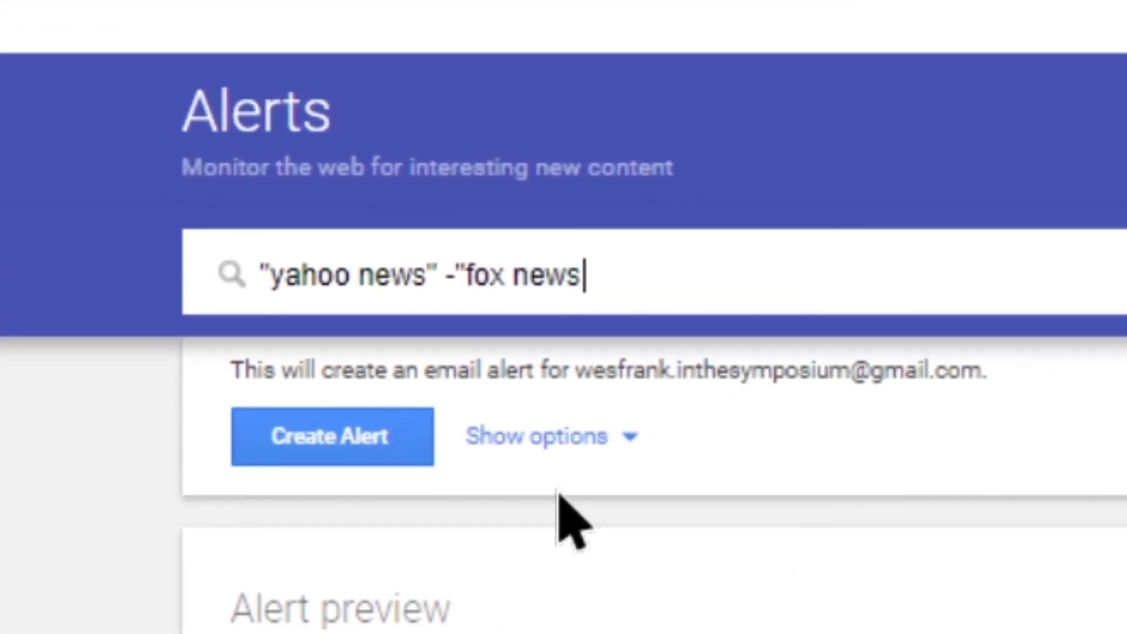
pyautogui.write('"')
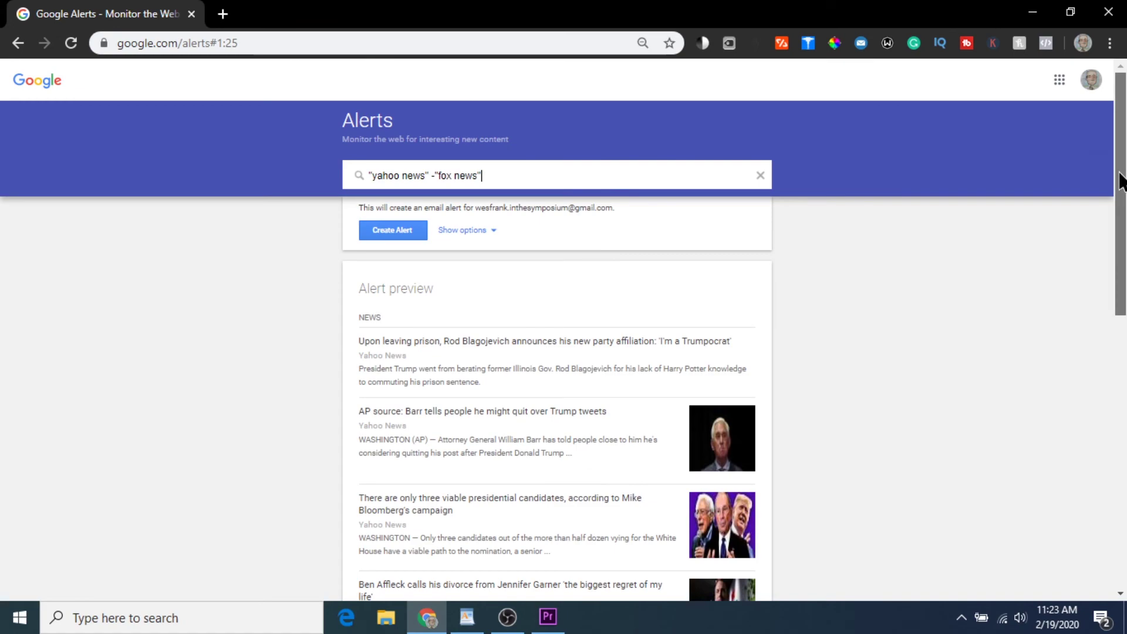
pyautogui.moveTo(1122, 181); pyautogui.dragTo(1121, 288)
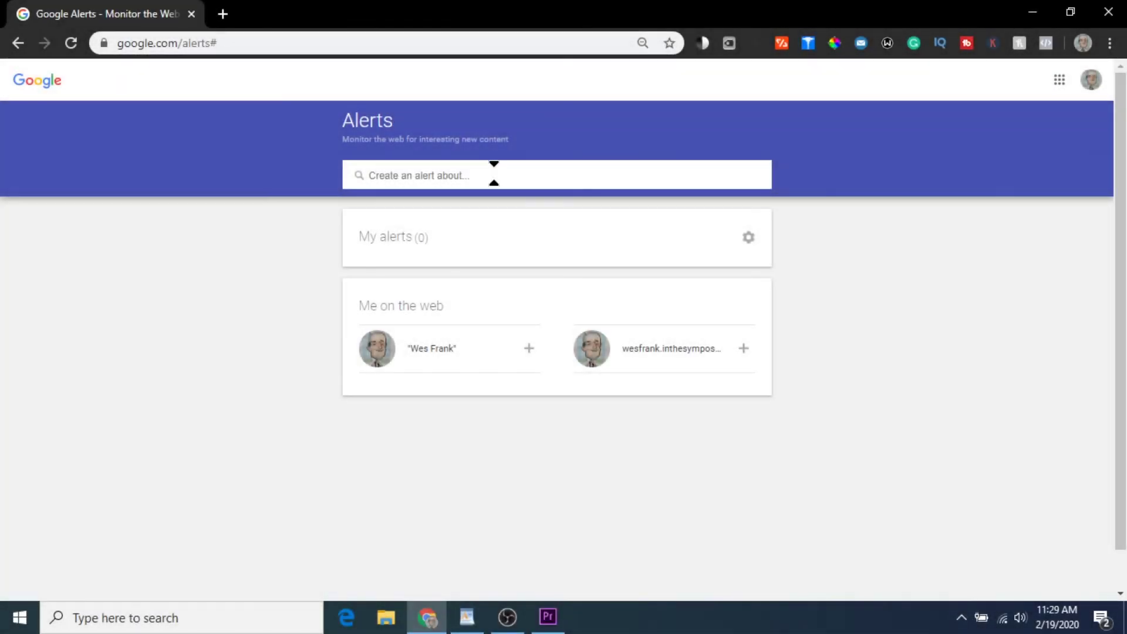
# - Enter site:yahoo.com as a new alert query
pyautogui.write('ite:')
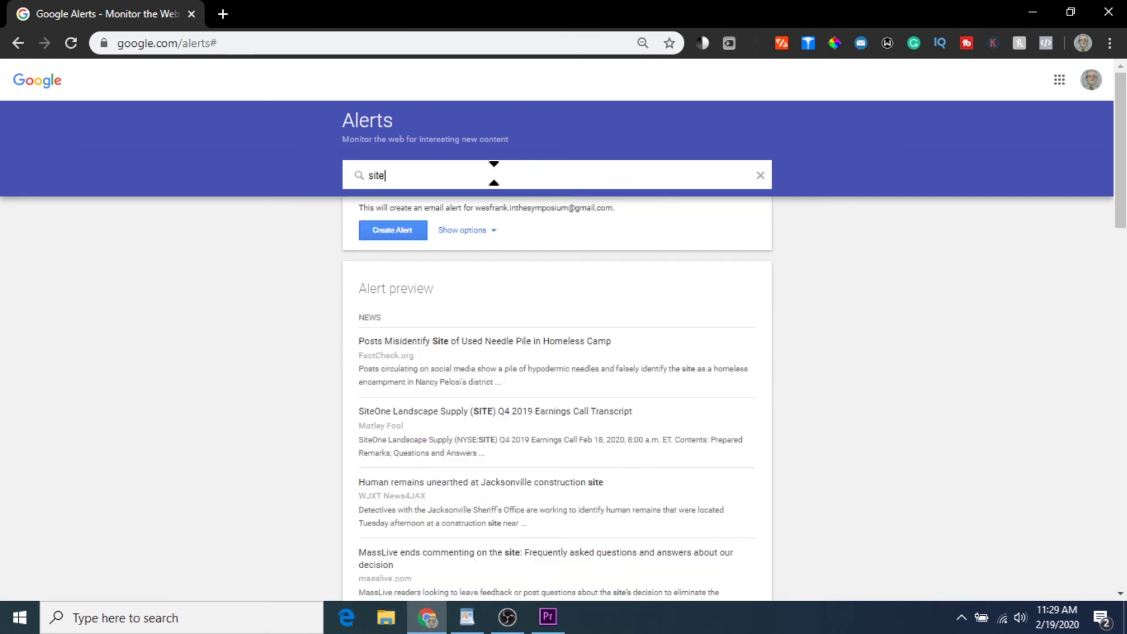
pyautogui.write('yahoo')
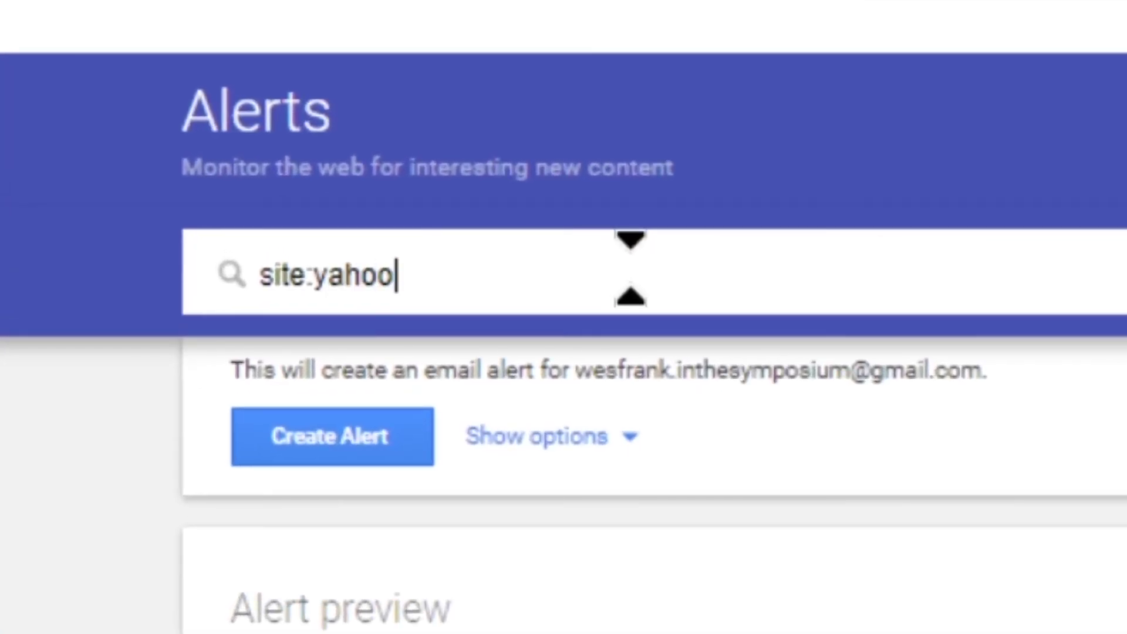
pyautogui.write('.com')
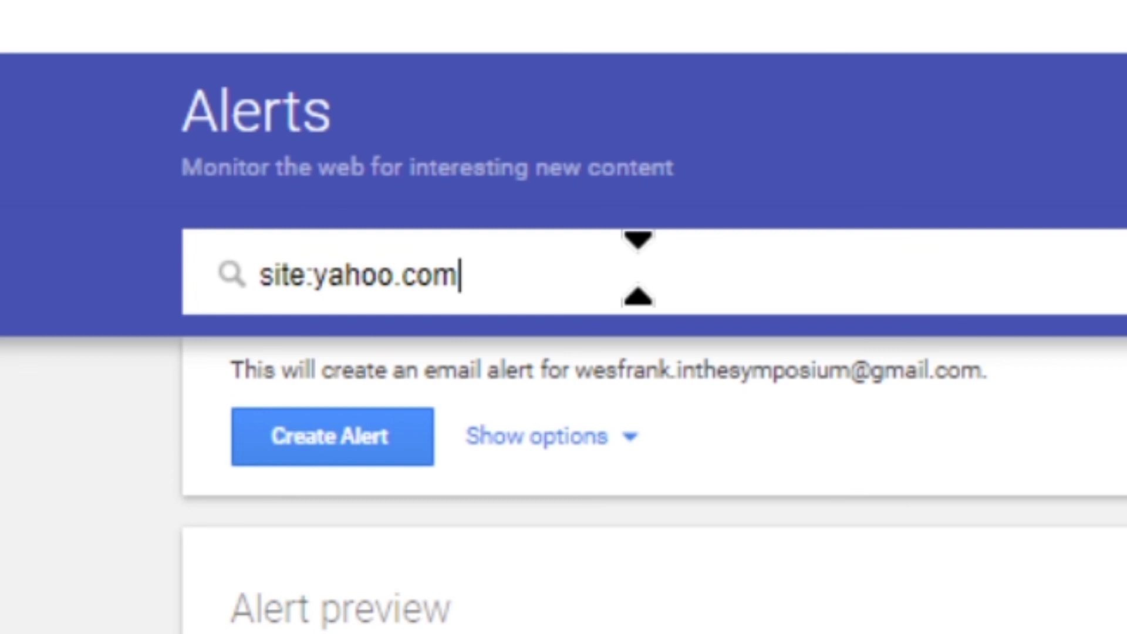